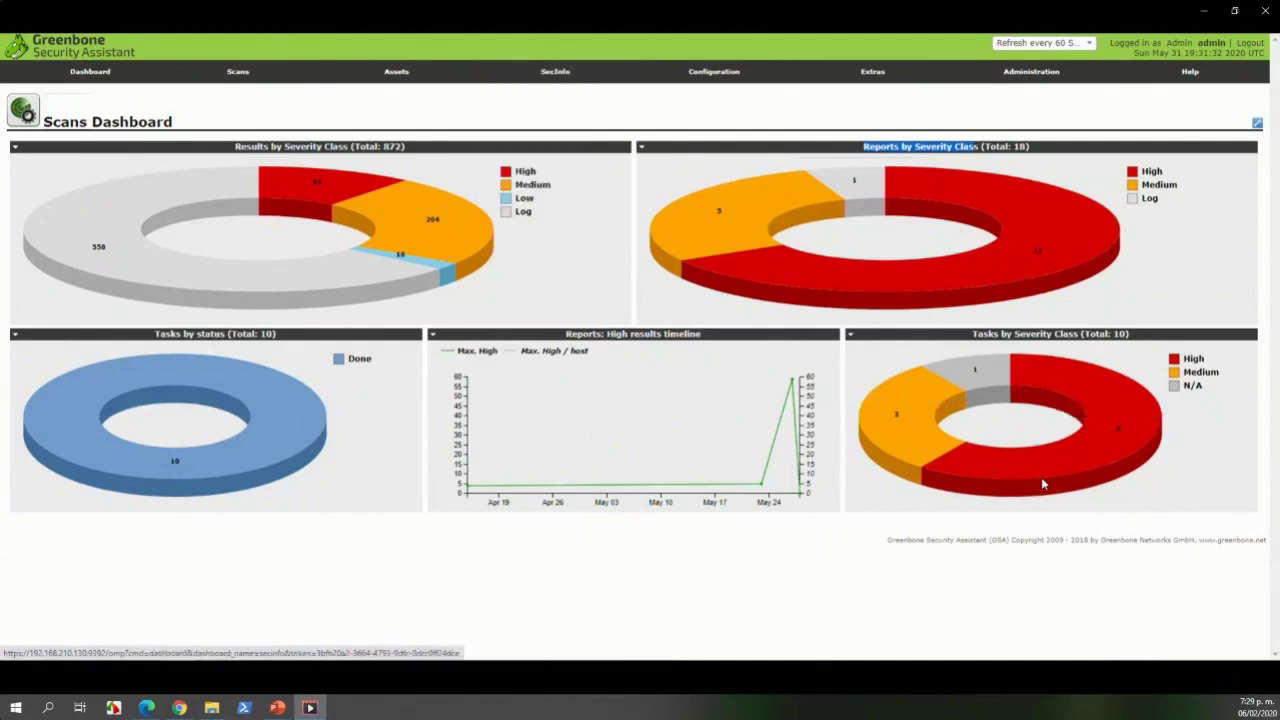
# - Open the Assets dashboard and examine the most vulnerable hosts and the operating systems by vulnerability score
pyautogui.moveTo(398, 77)
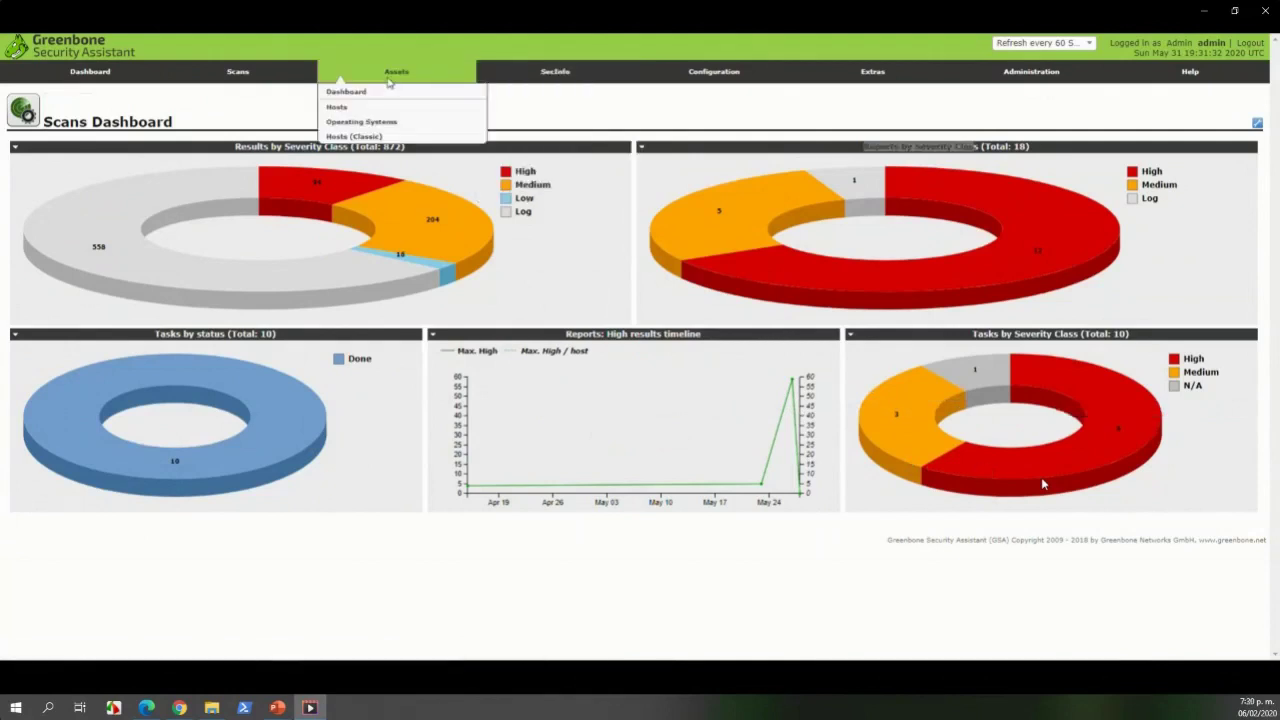
pyautogui.click(388, 93)
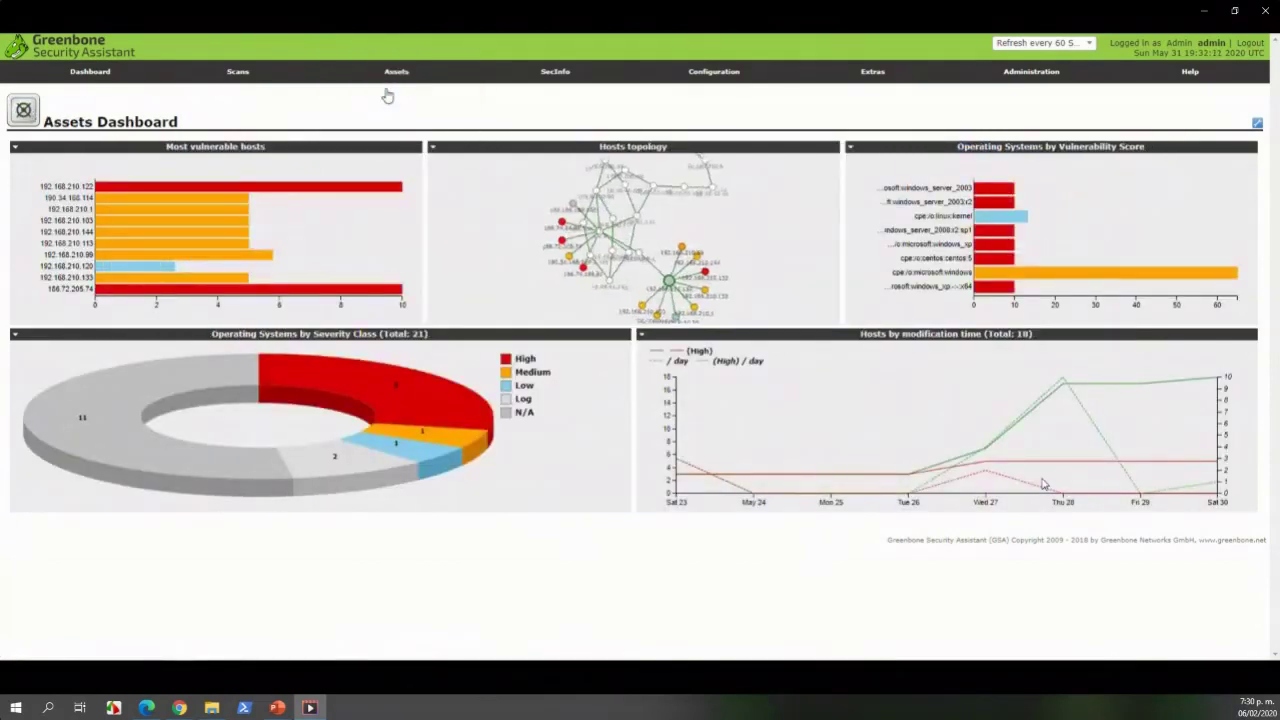
pyautogui.moveTo(183, 194)
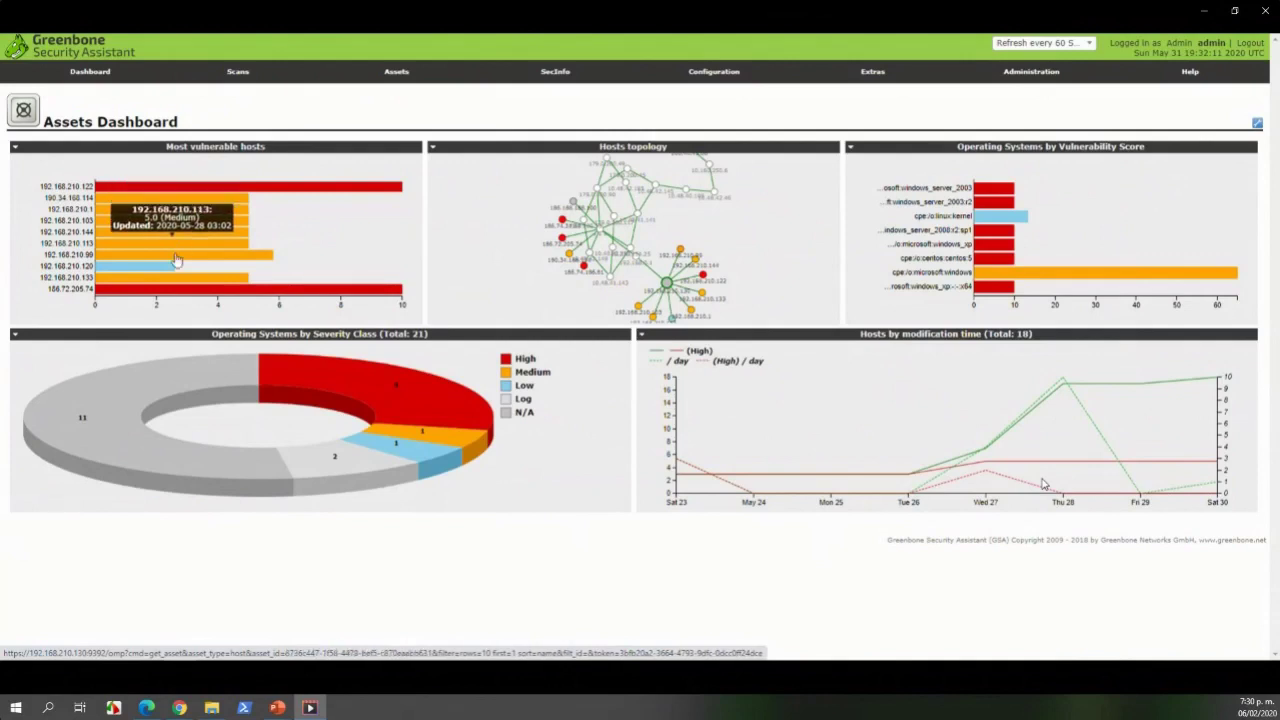
pyautogui.moveTo(167, 272)
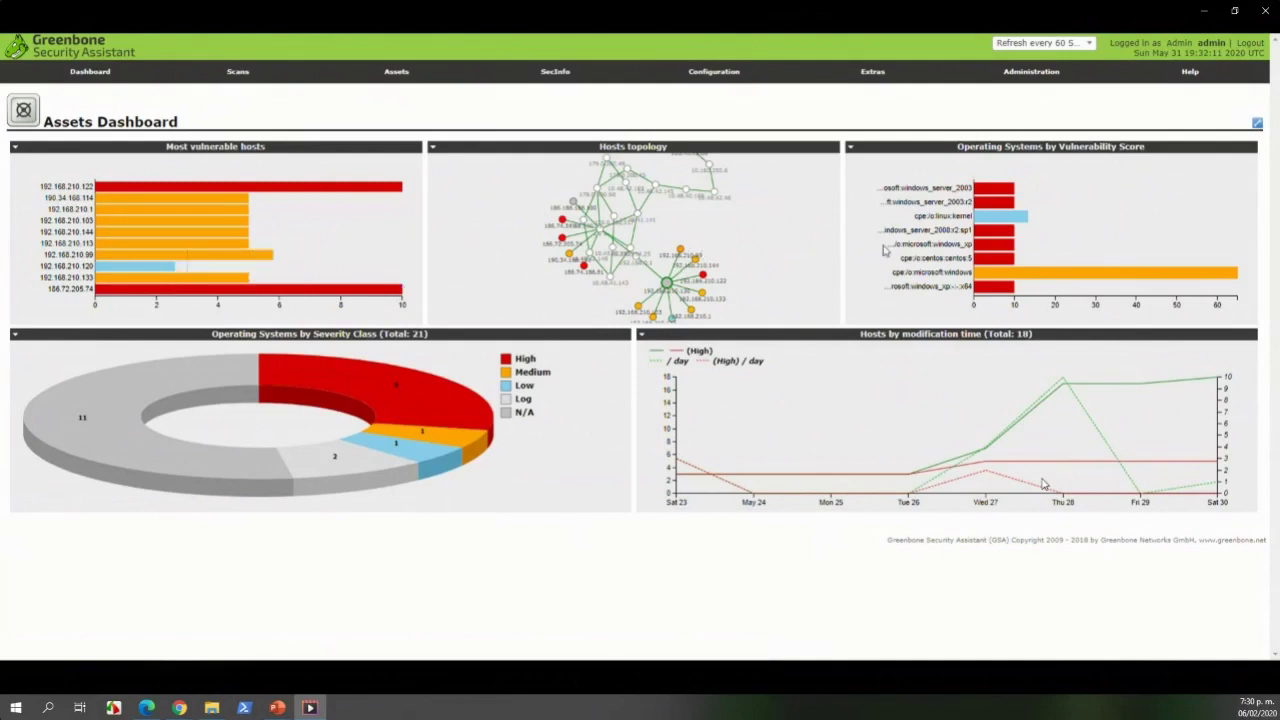
pyautogui.moveTo(968, 147); pyautogui.dragTo(1149, 151)
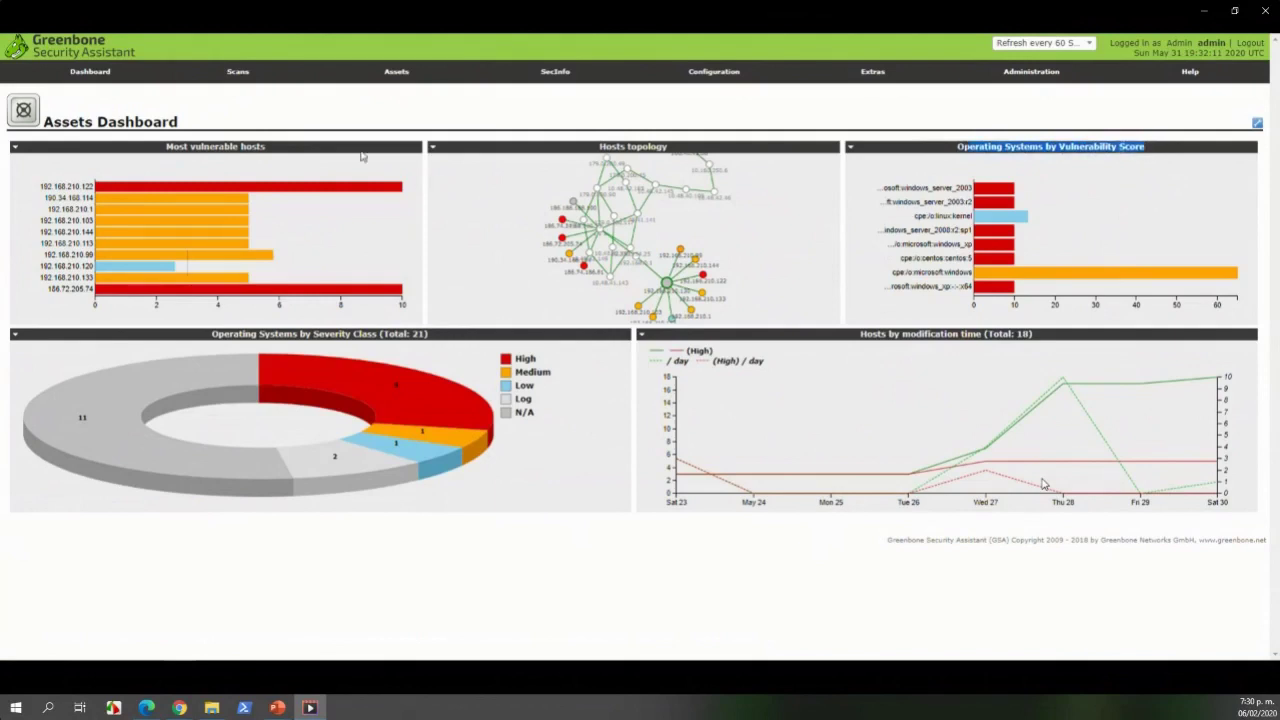
pyautogui.moveTo(160, 147); pyautogui.dragTo(250, 147)
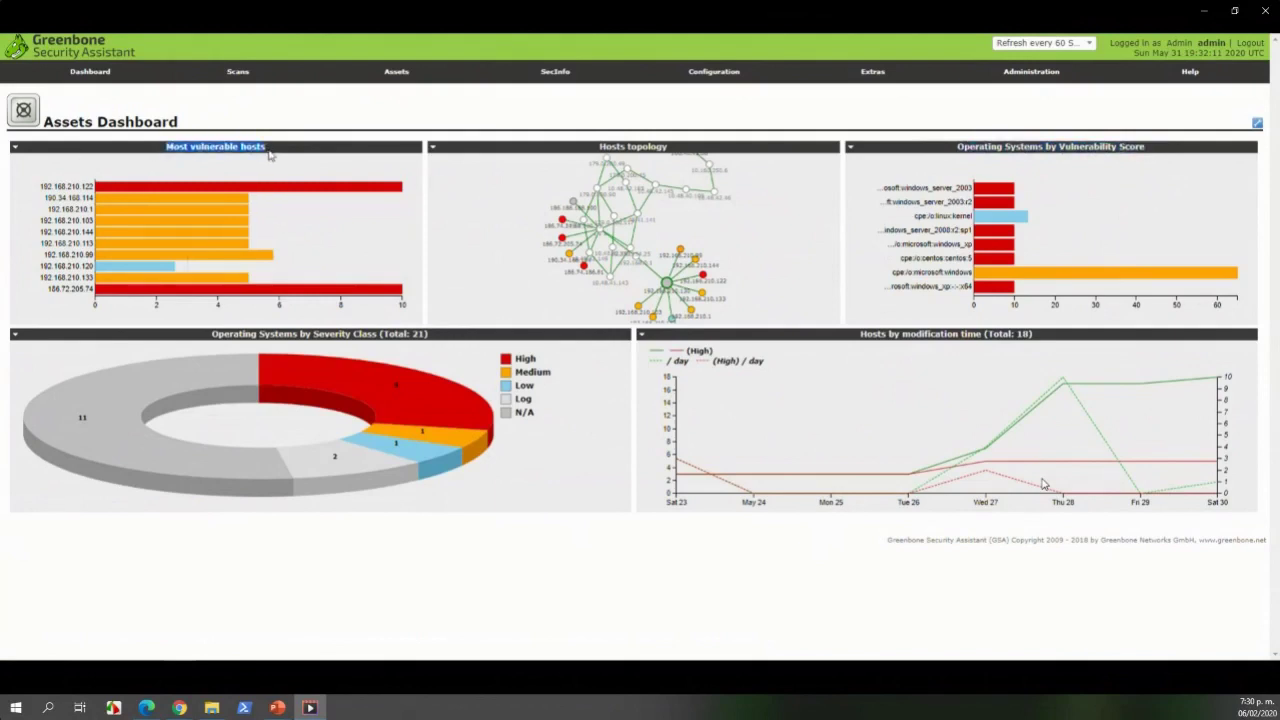
pyautogui.moveTo(956, 148); pyautogui.dragTo(1150, 153)
pyautogui.moveTo(987, 190)
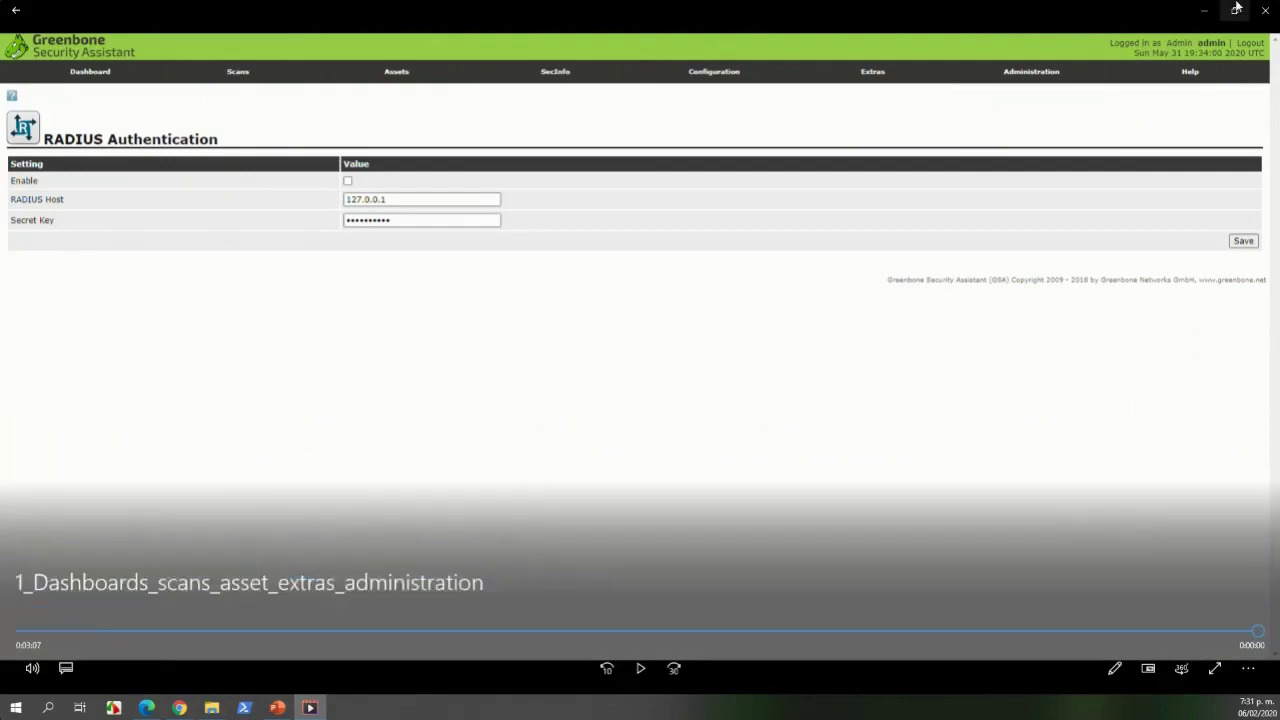
# - Close the 1_Dashboards_scans_asset_extras_administration video and open the recording on configuration
pyautogui.click(1265, 10)
pyautogui.click(254, 406)
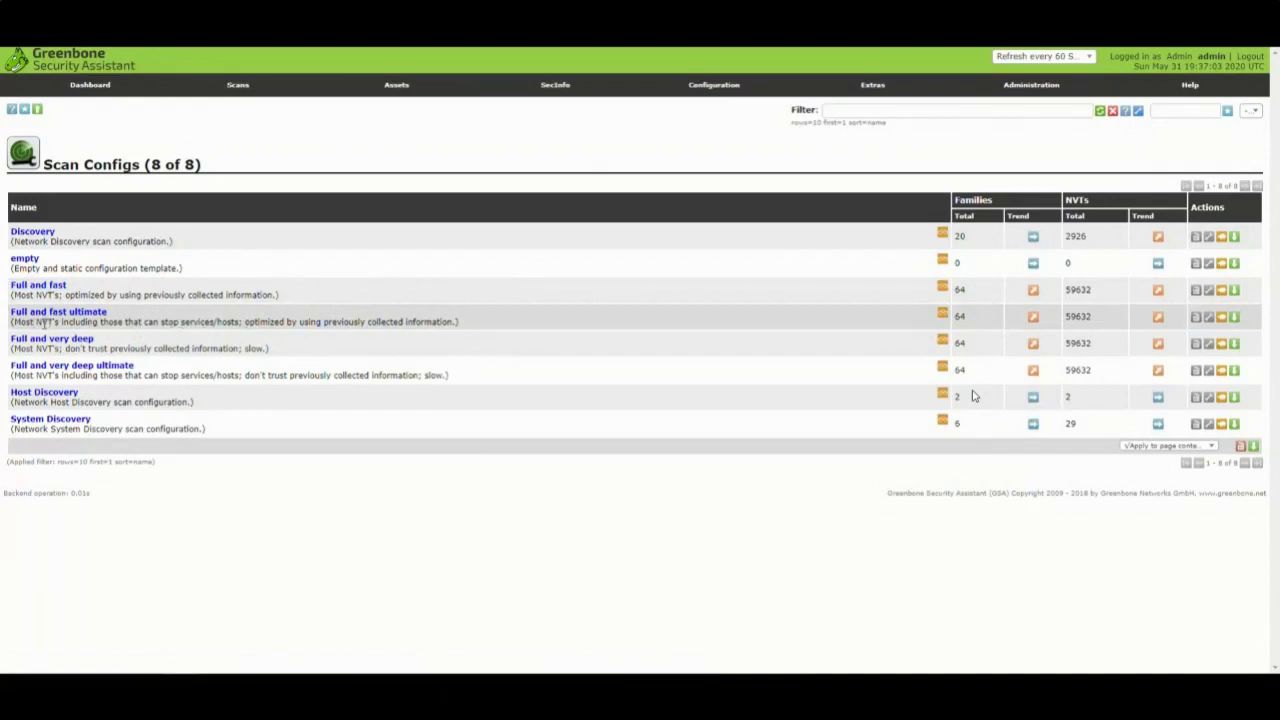
# - Compare the descriptions of the Full and fast ultimate, Full and very deep, and Full and very deep ultimate scan configs
pyautogui.moveTo(138, 322); pyautogui.dragTo(212, 322)
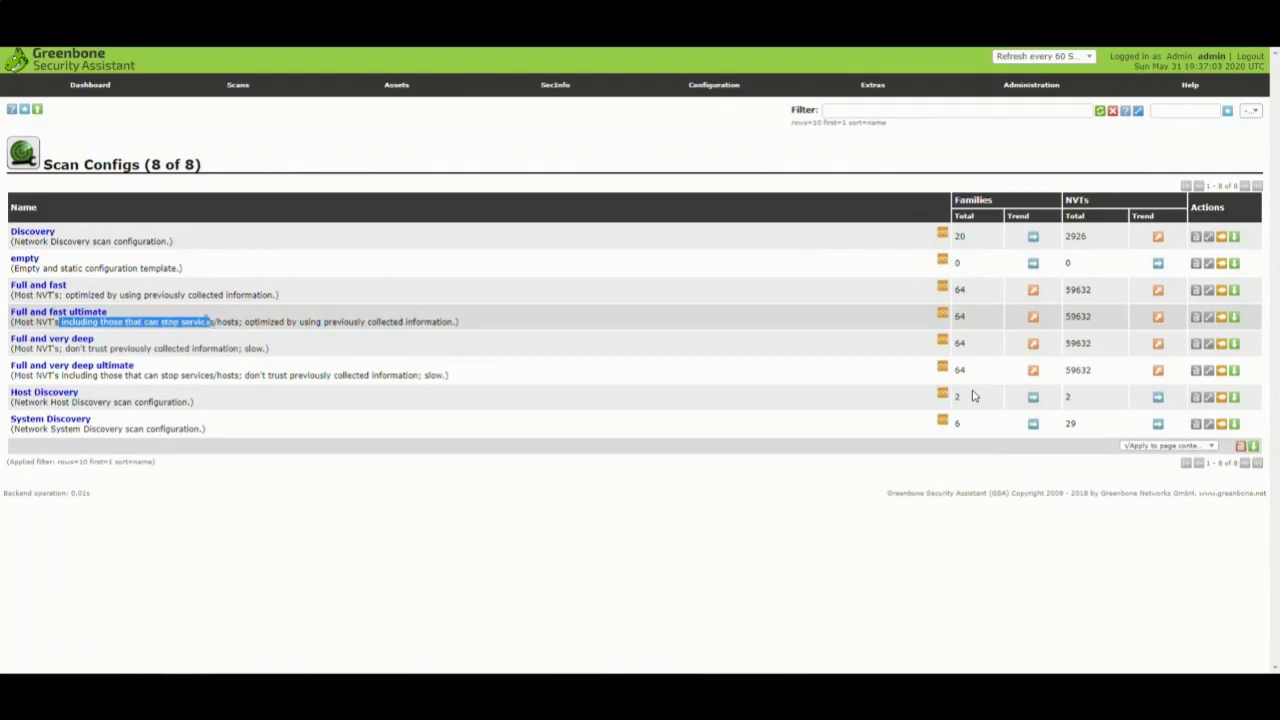
pyautogui.click(104, 322)
pyautogui.moveTo(106, 312); pyautogui.dragTo(84, 312)
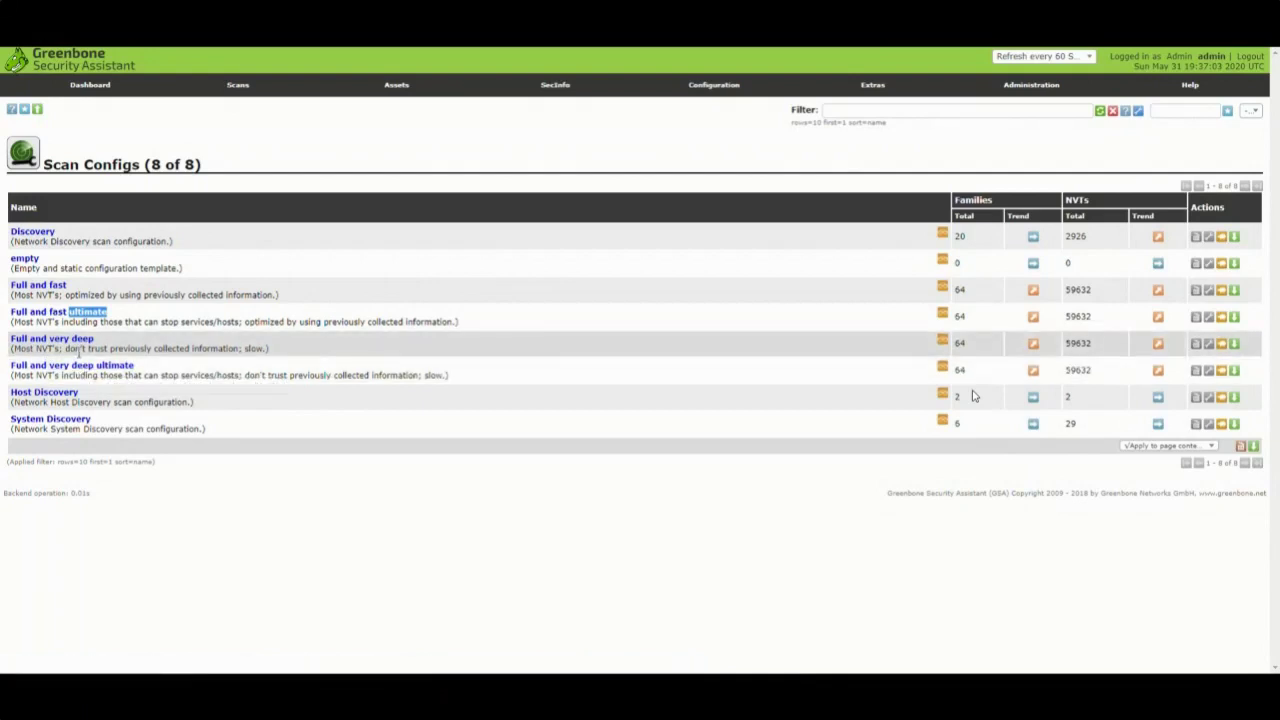
pyautogui.moveTo(68, 350); pyautogui.dragTo(258, 349)
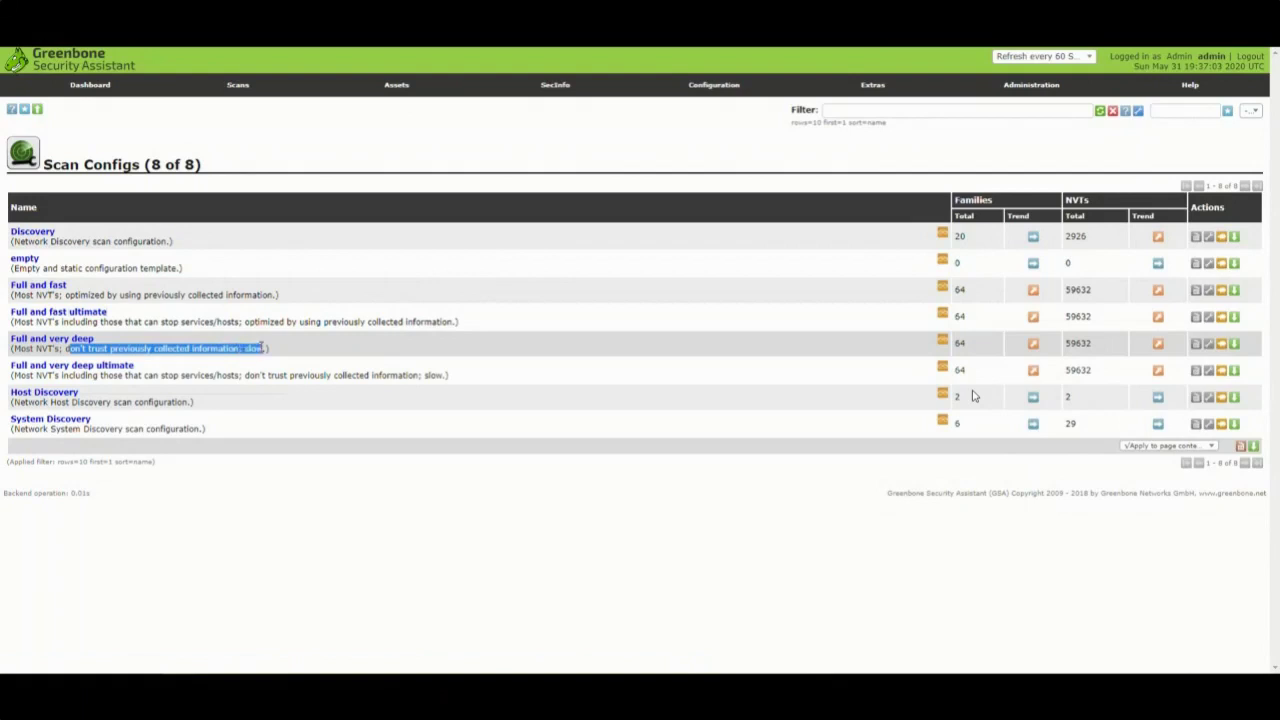
pyautogui.click(134, 370)
pyautogui.moveTo(134, 367); pyautogui.dragTo(97, 367)
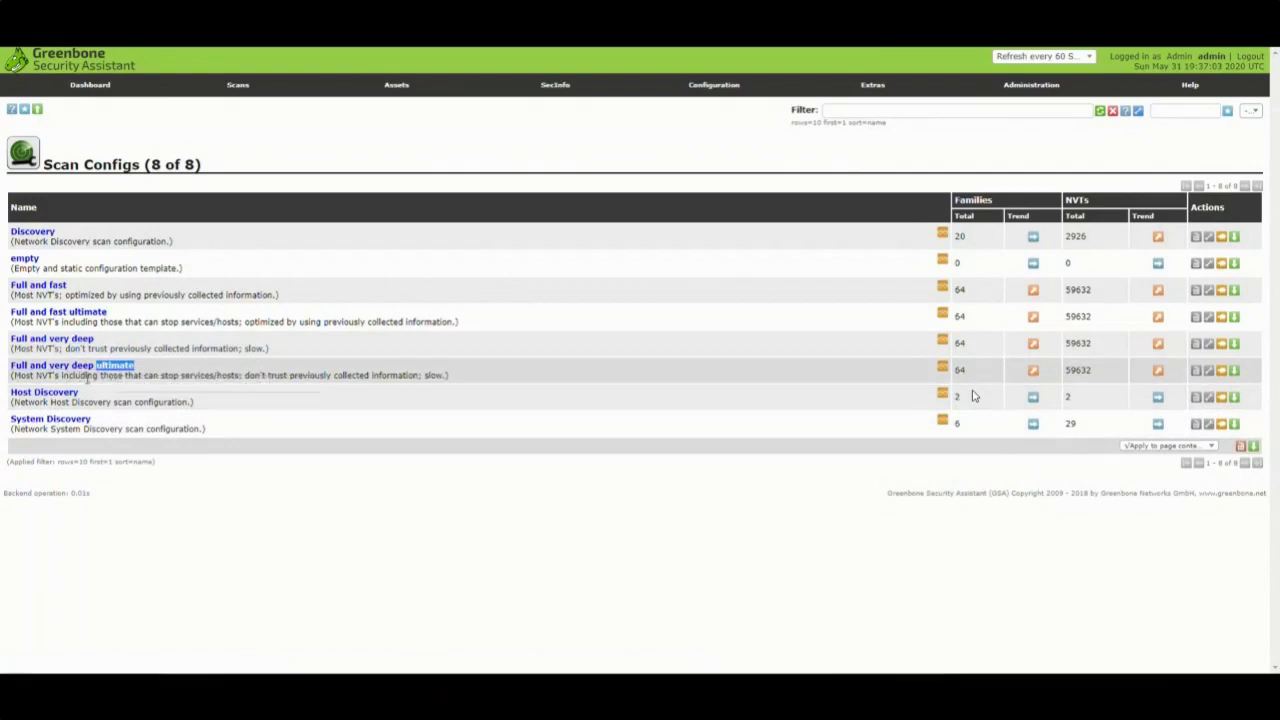
pyautogui.moveTo(62, 377); pyautogui.dragTo(237, 376)
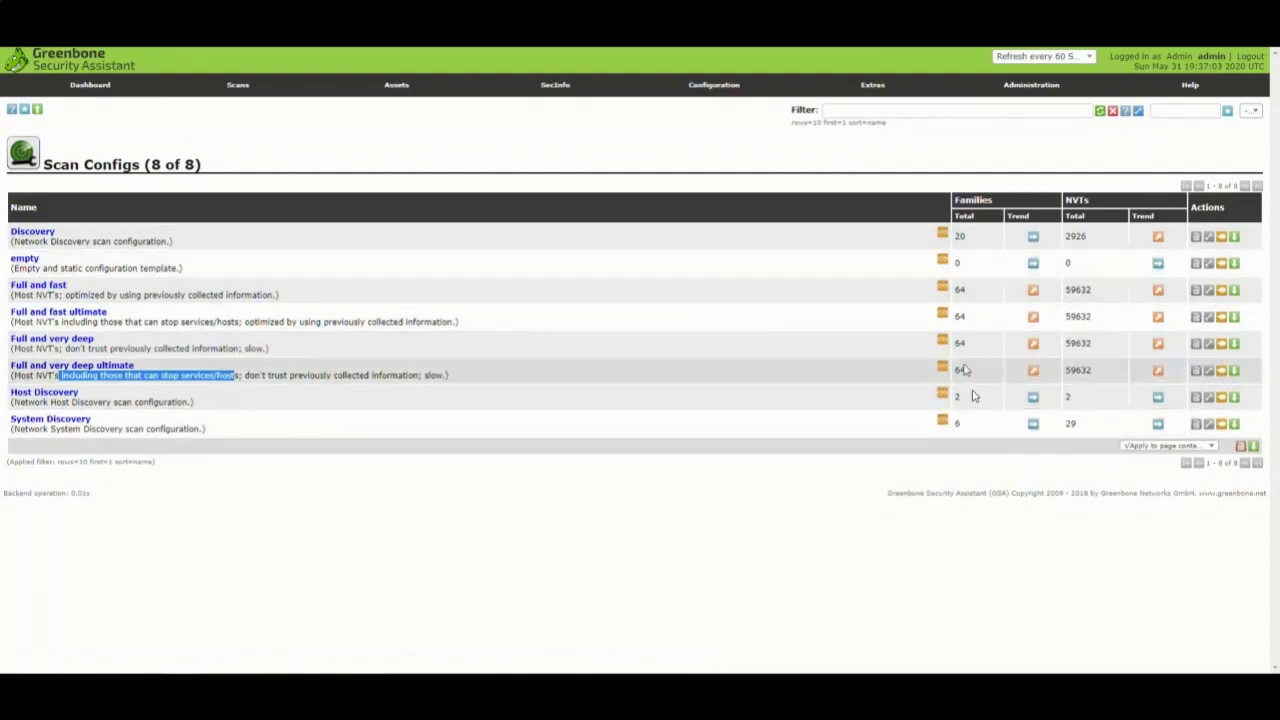
# - Open the alerts list and check which delivery methods a new alert offers, without creating one
pyautogui.moveTo(712, 88)
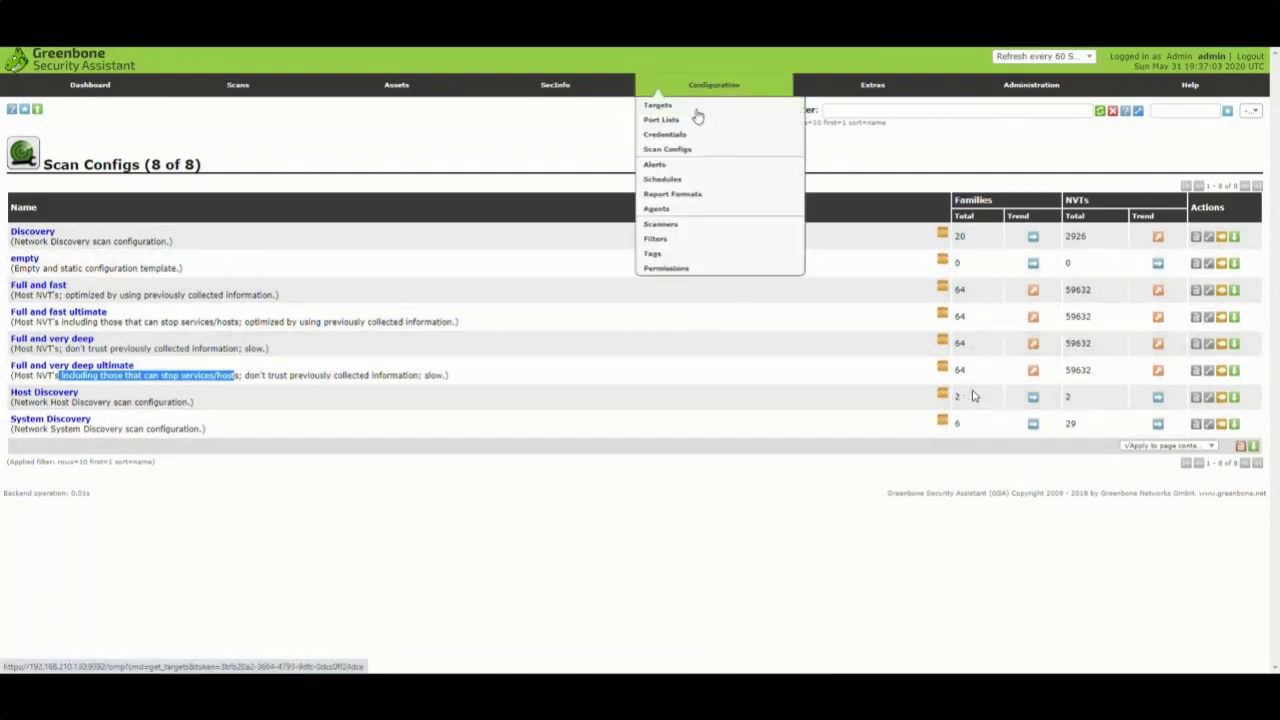
pyautogui.click(676, 167)
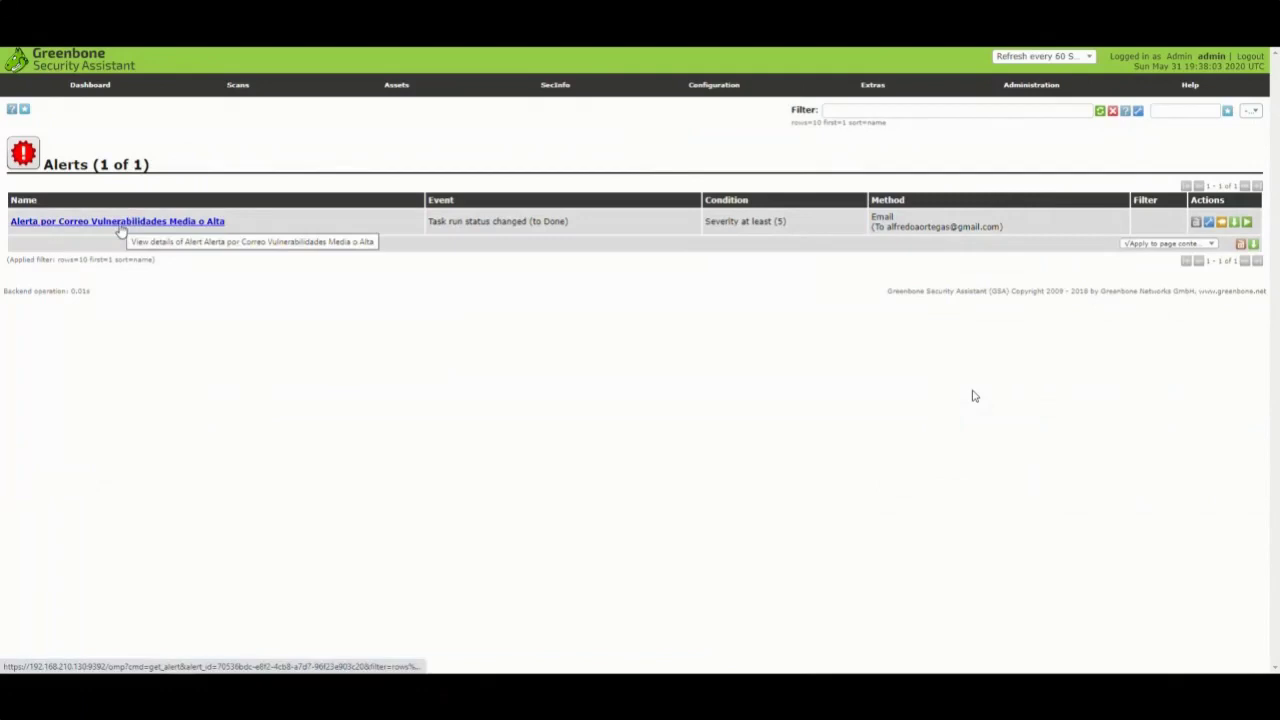
pyautogui.click(25, 110)
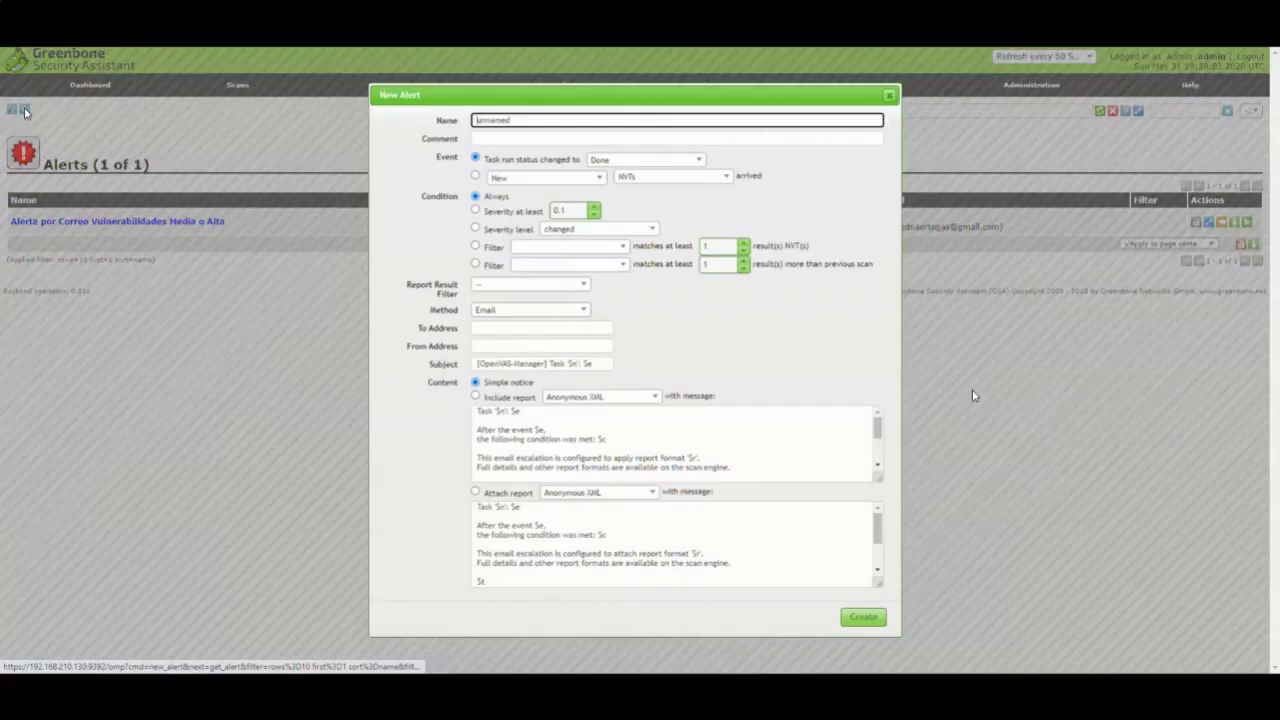
pyautogui.click(528, 309)
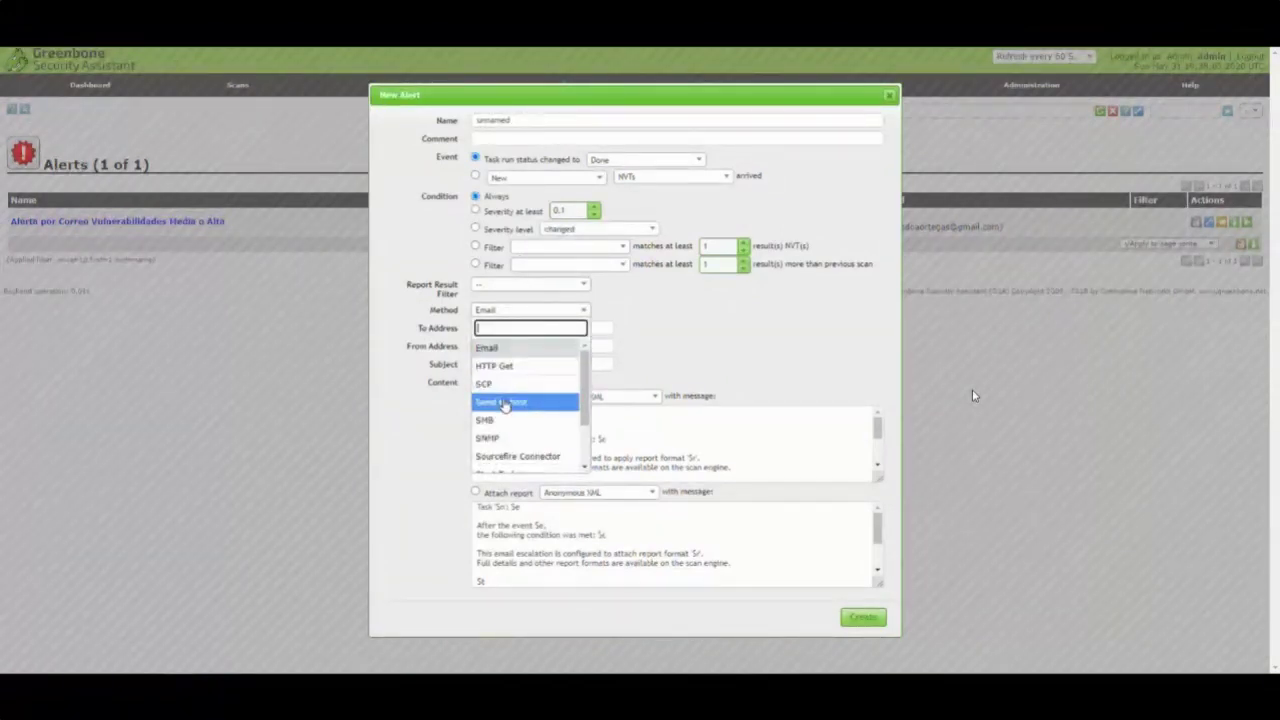
pyautogui.scroll(-3, 495, 372)
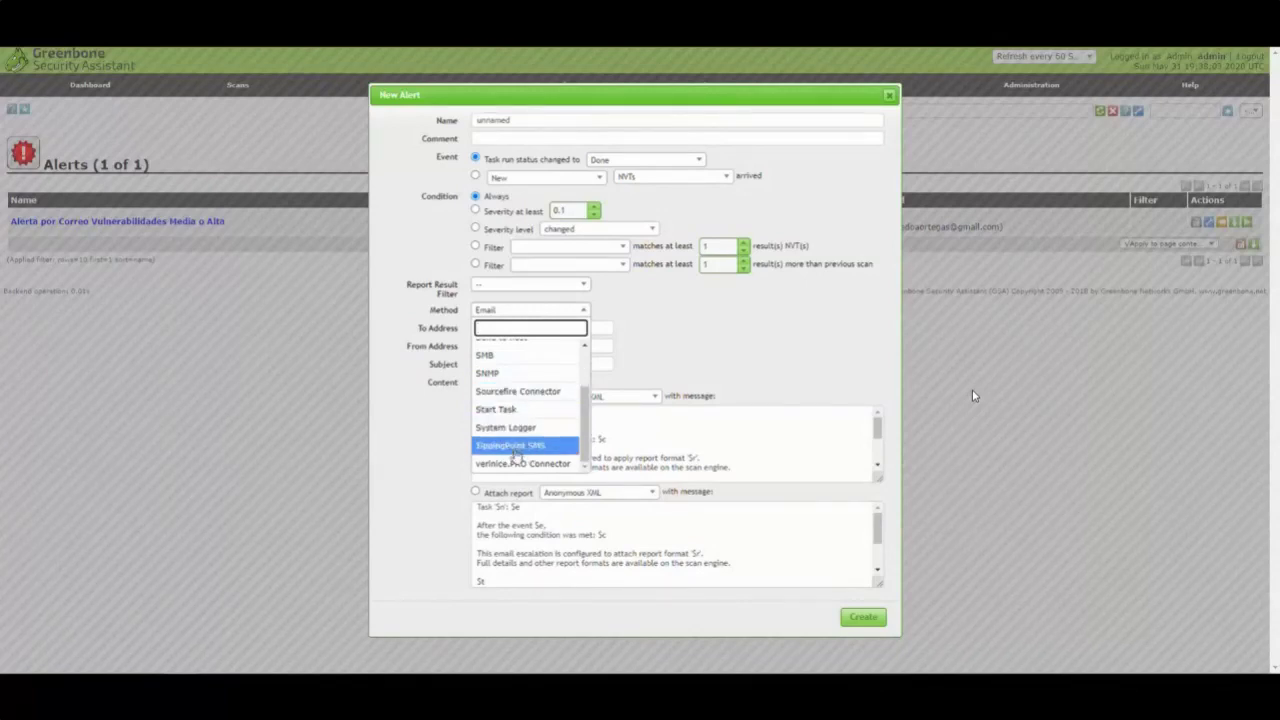
pyautogui.press('Escape')
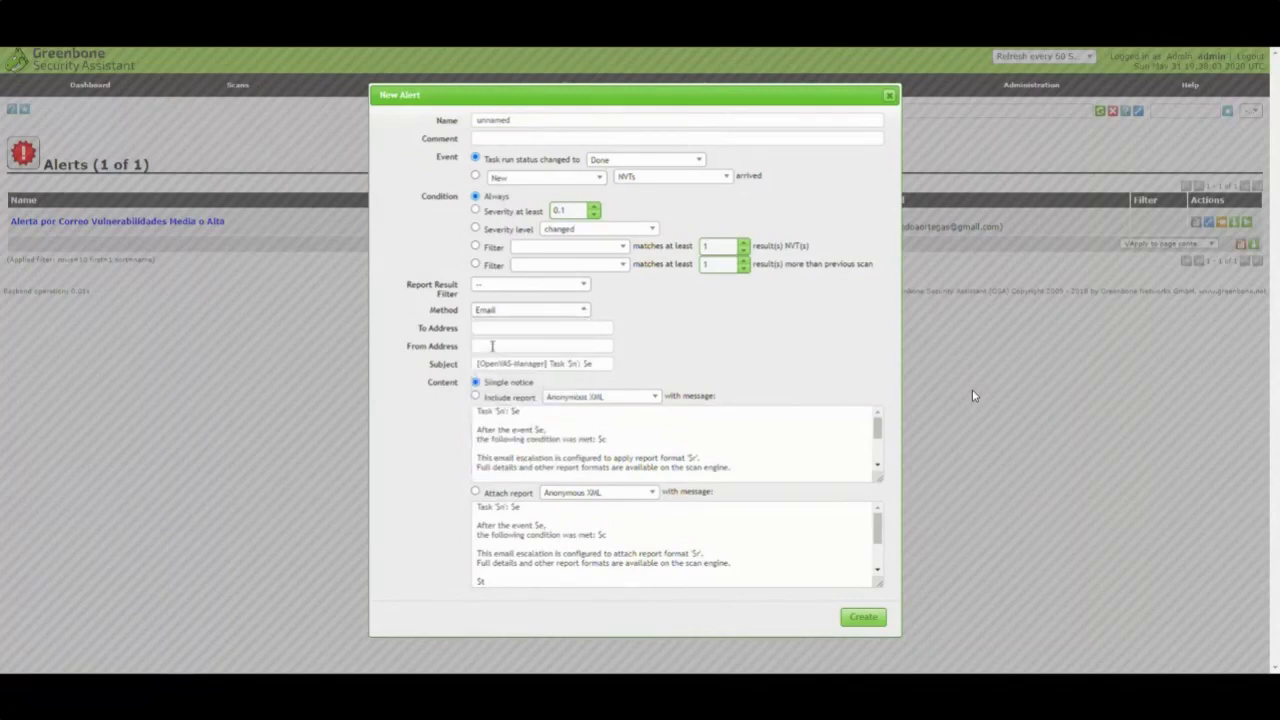
pyautogui.click(889, 94)
# - Open the details of the alert Alerta por Correo Vulnerabilidades Media o Alta and examine its condition and event
pyautogui.click(165, 225)
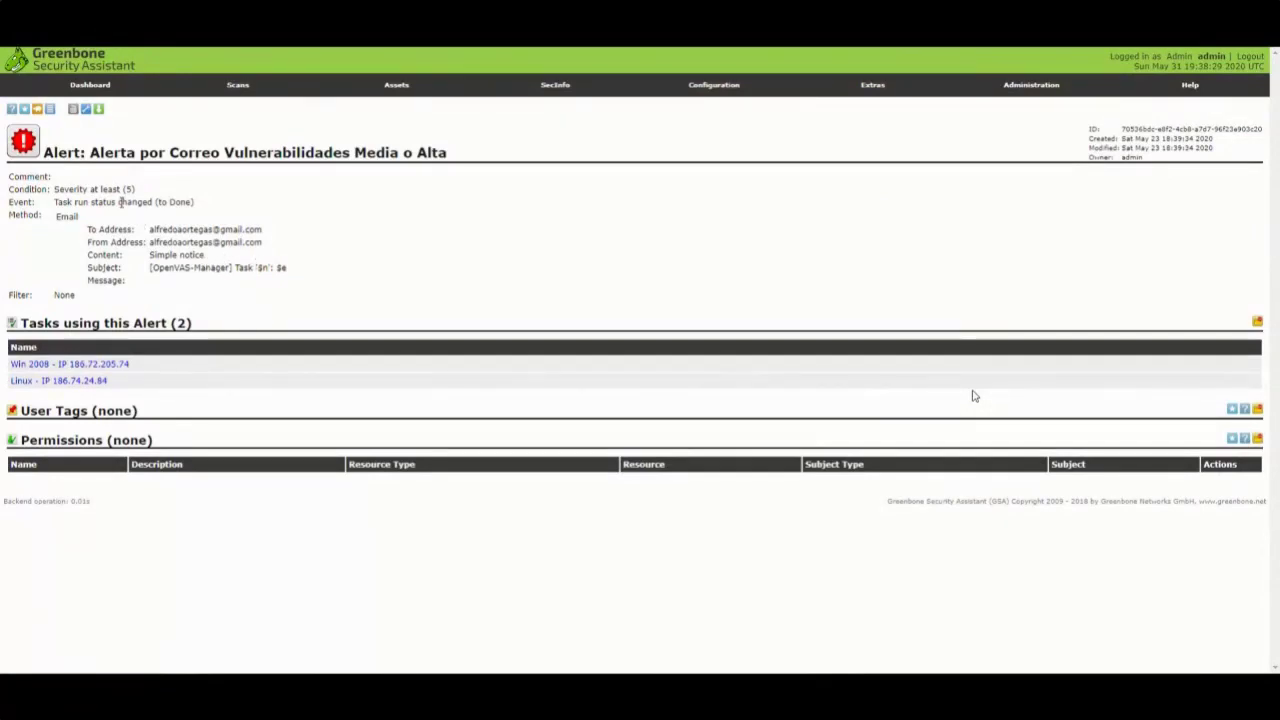
pyautogui.moveTo(142, 192); pyautogui.dragTo(61, 190)
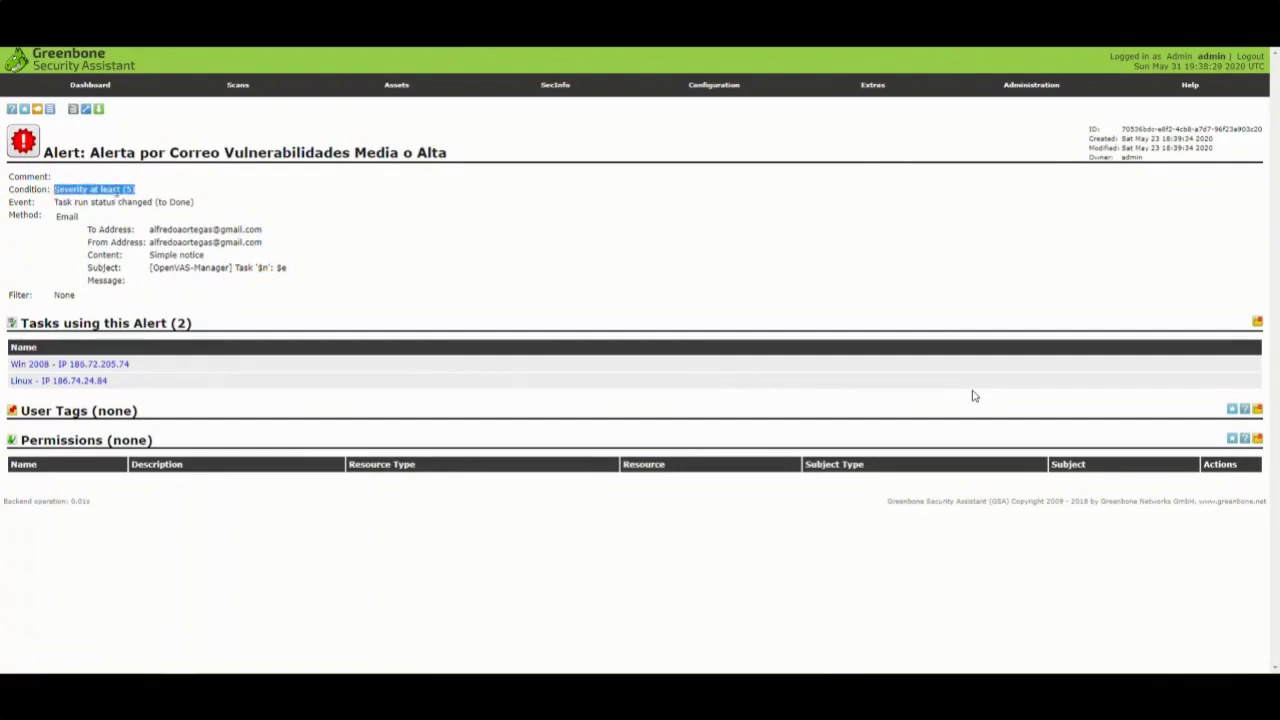
pyautogui.moveTo(58, 203); pyautogui.dragTo(198, 206)
# - Review the timing of the configured schedules and open the details of Revisión Semanal - WinXP_VictimPC
pyautogui.moveTo(713, 96)
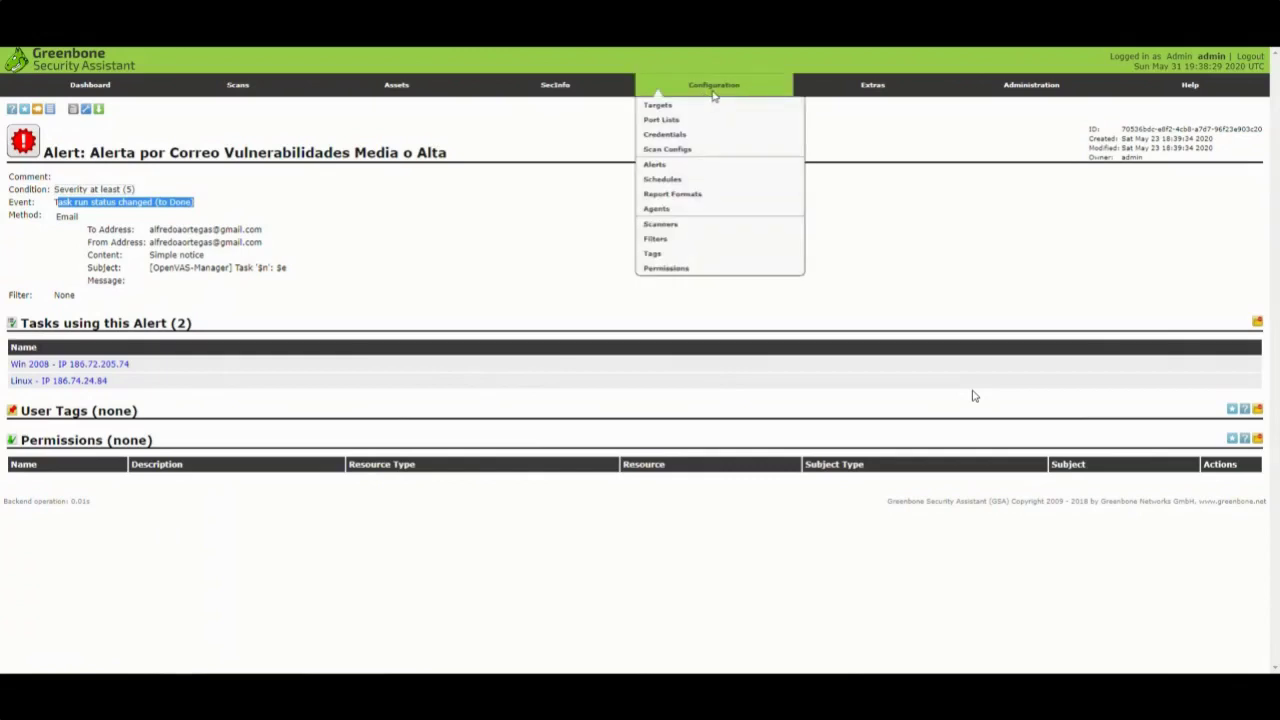
pyautogui.click(676, 180)
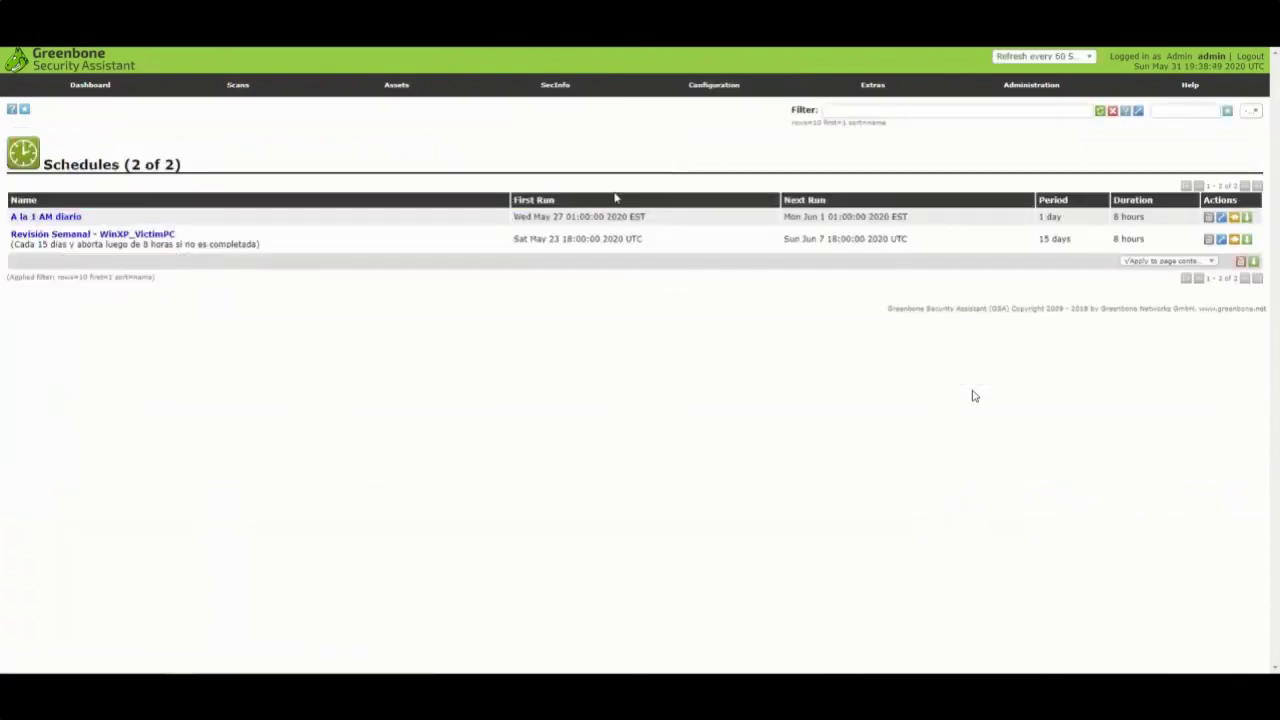
pyautogui.moveTo(585, 216); pyautogui.dragTo(741, 218)
pyautogui.click(945, 224)
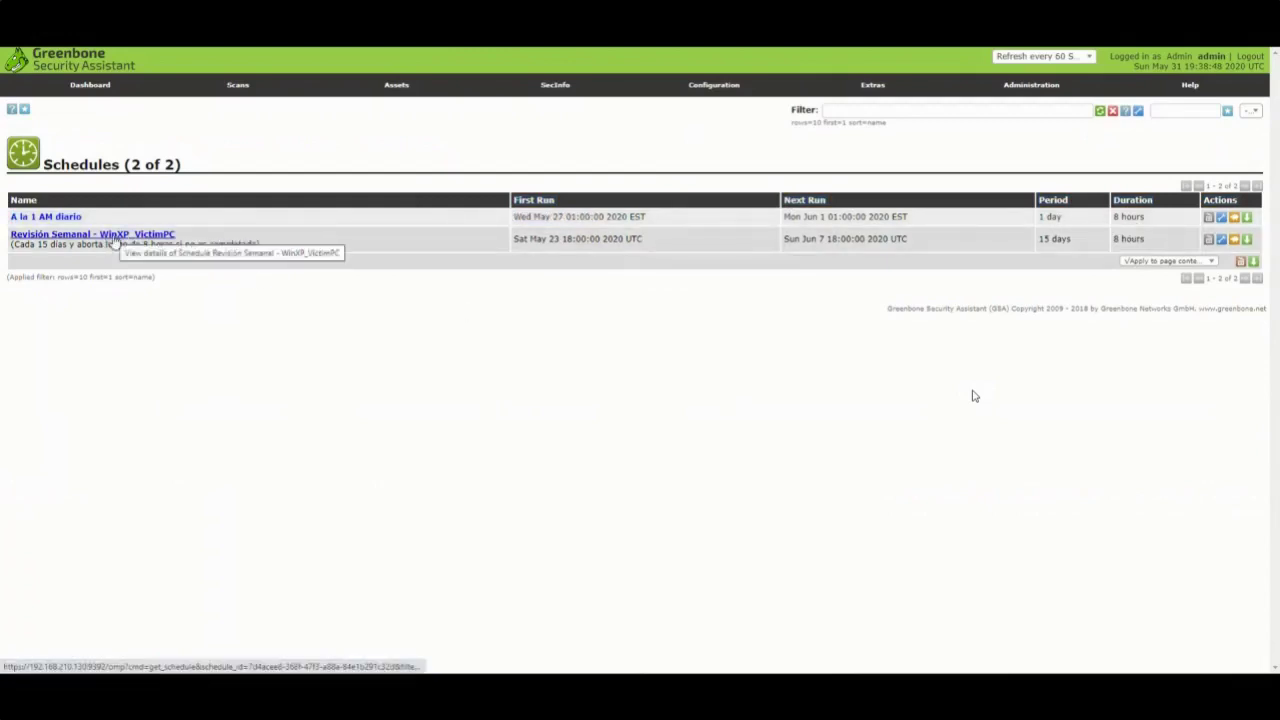
pyautogui.moveTo(38, 244); pyautogui.dragTo(267, 249)
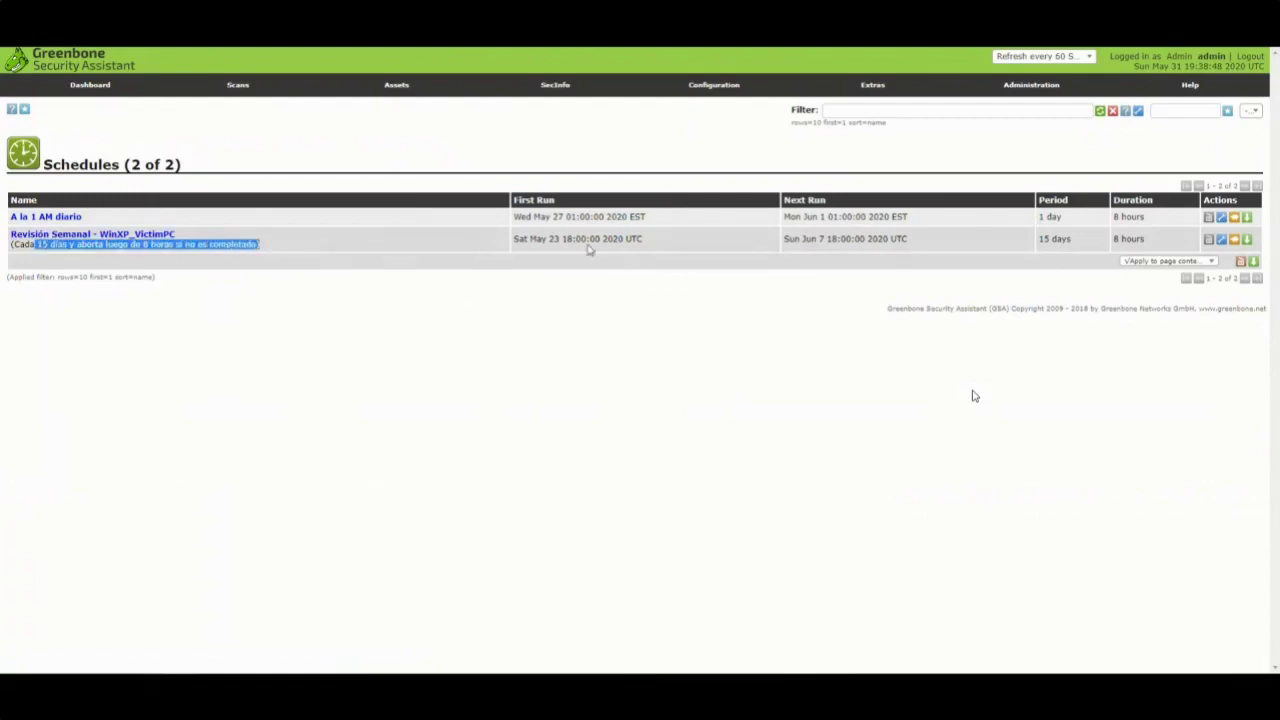
pyautogui.click(88, 237)
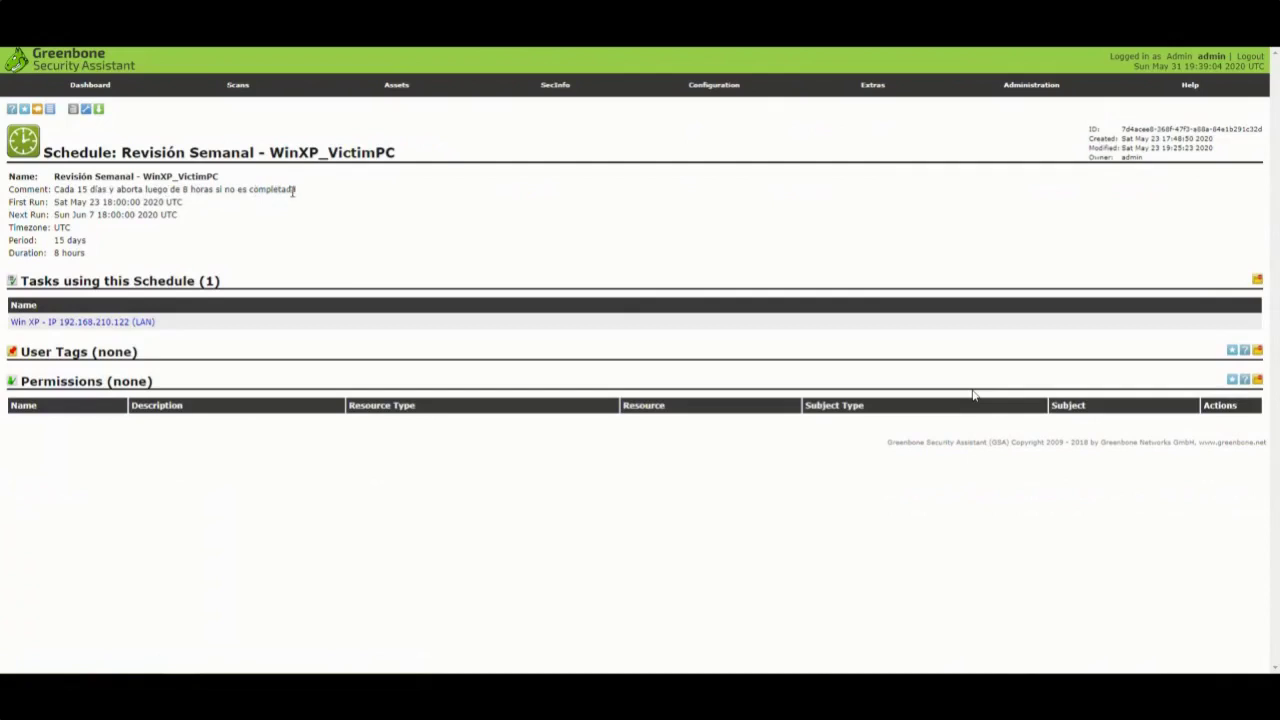
# - Open the report formats list and examine the available formats, including PDF
pyautogui.moveTo(711, 100)
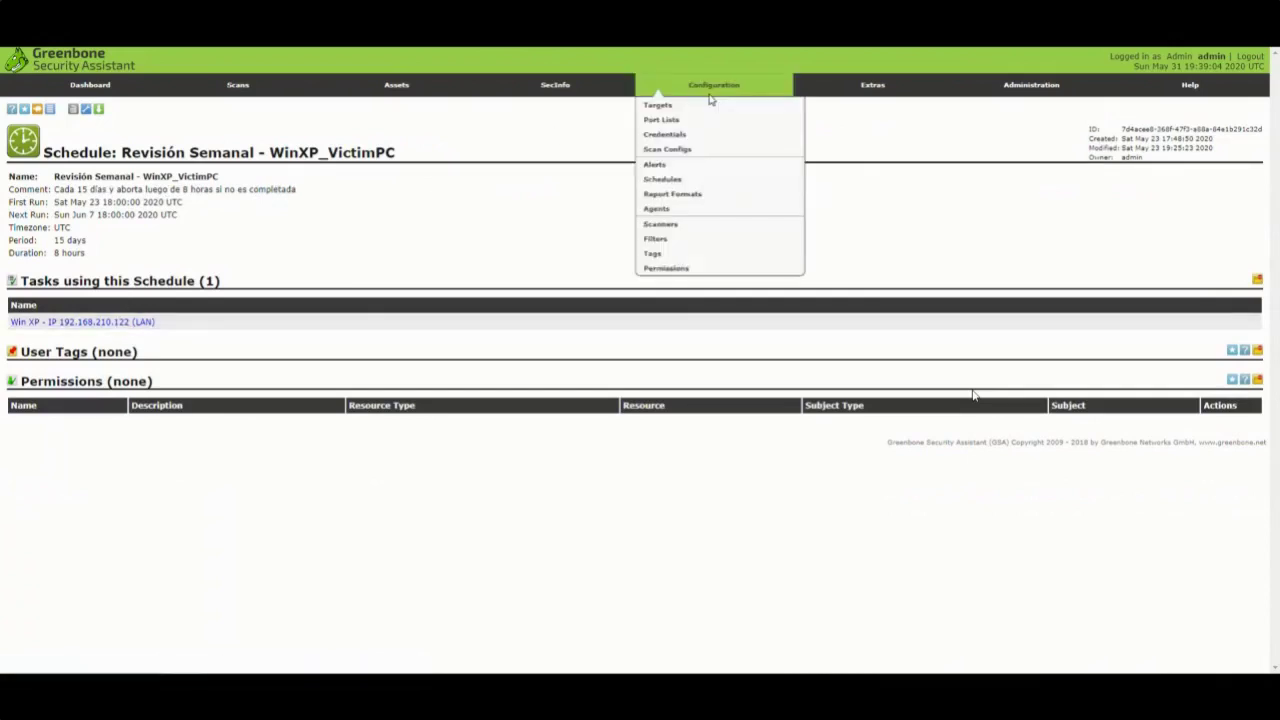
pyautogui.click(672, 193)
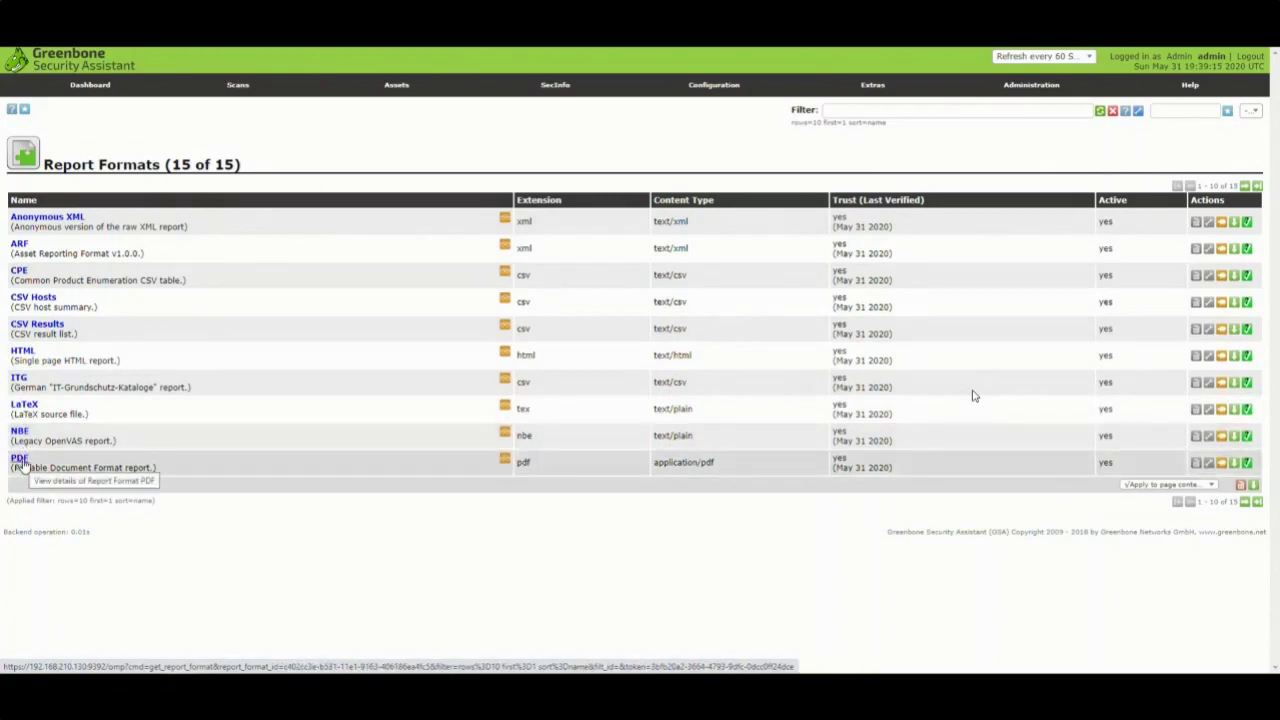
pyautogui.moveTo(750, 92)
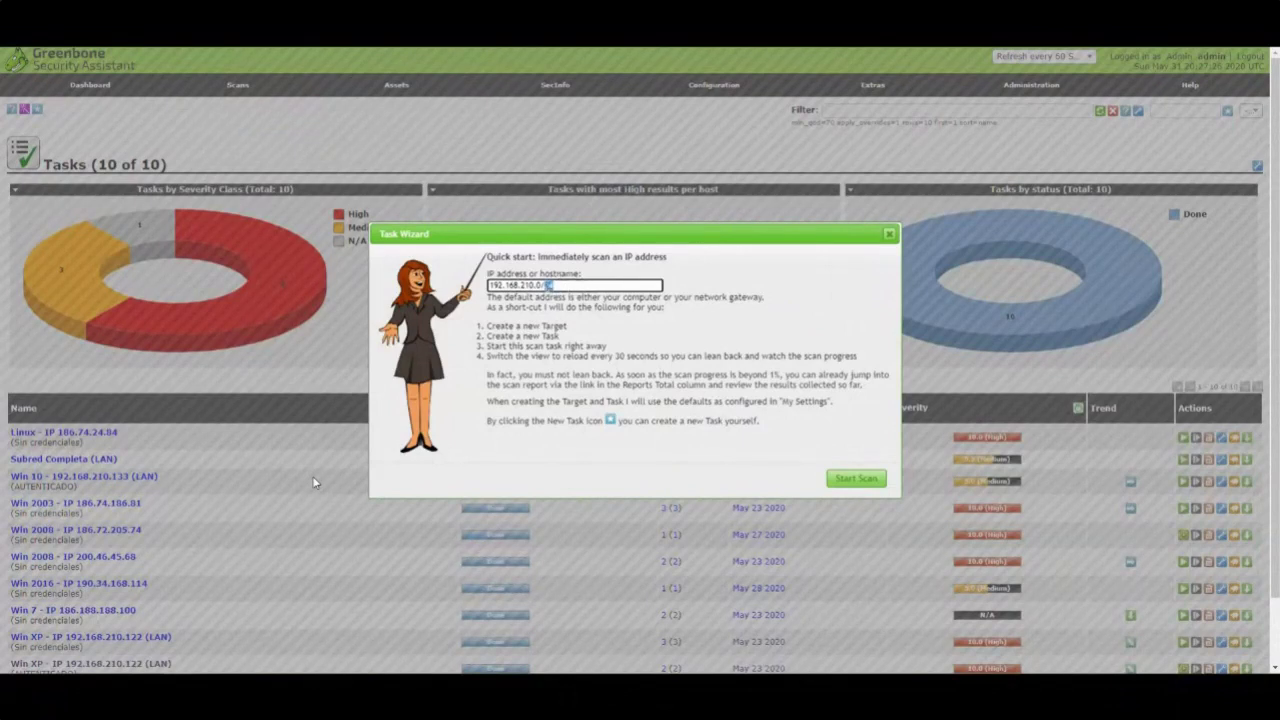
# - Switch from the basic Task Wizard to the Advanced Task Wizard and choose Full and fast as the scan config
pyautogui.click(889, 234)
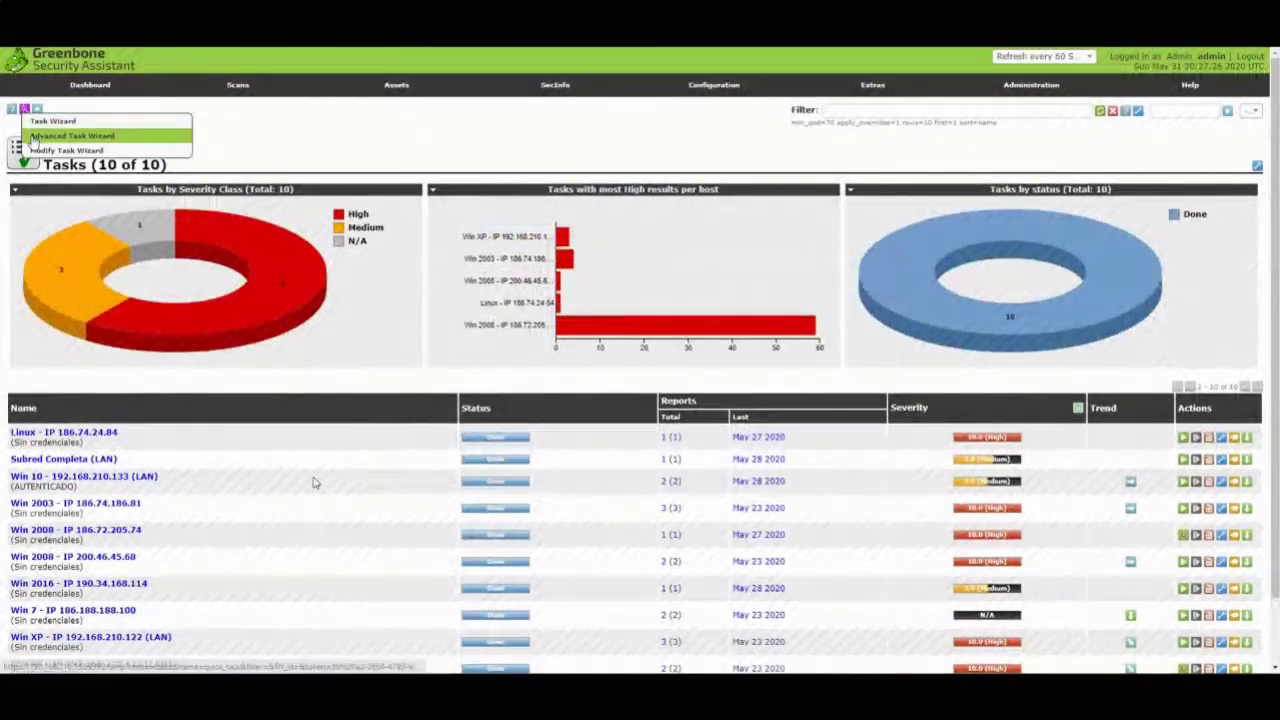
pyautogui.click(33, 132)
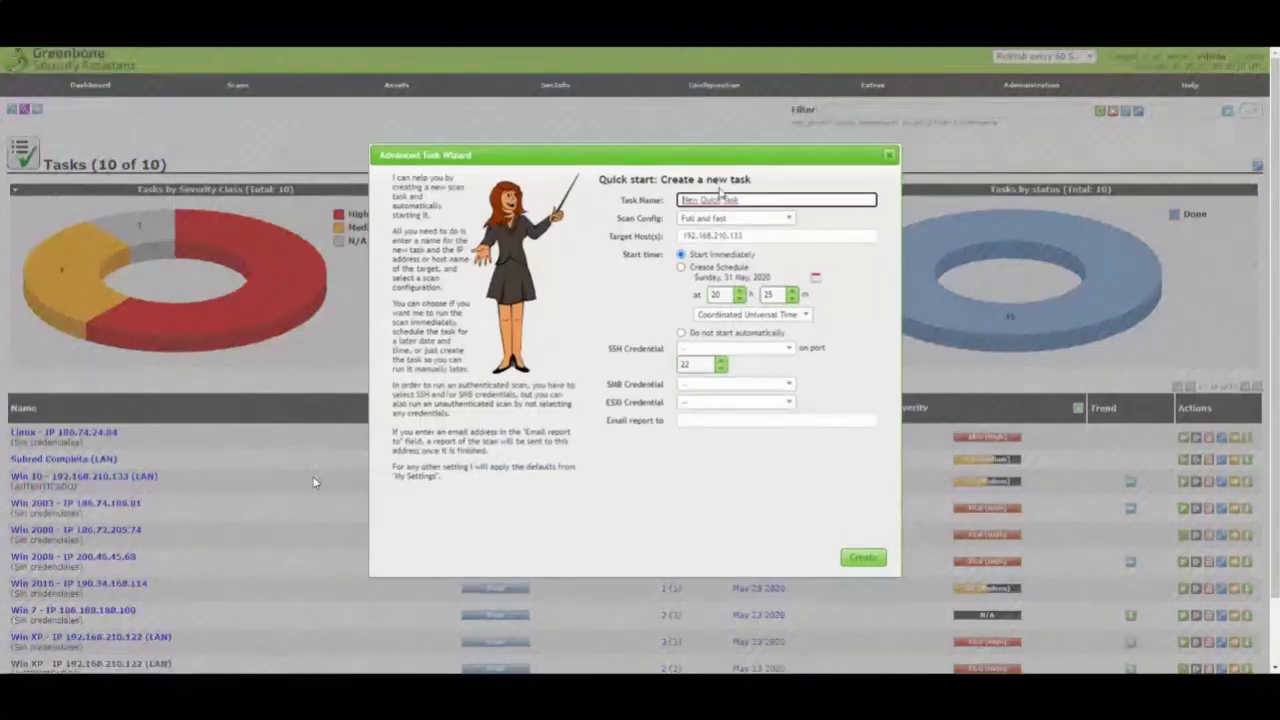
pyautogui.click(643, 206)
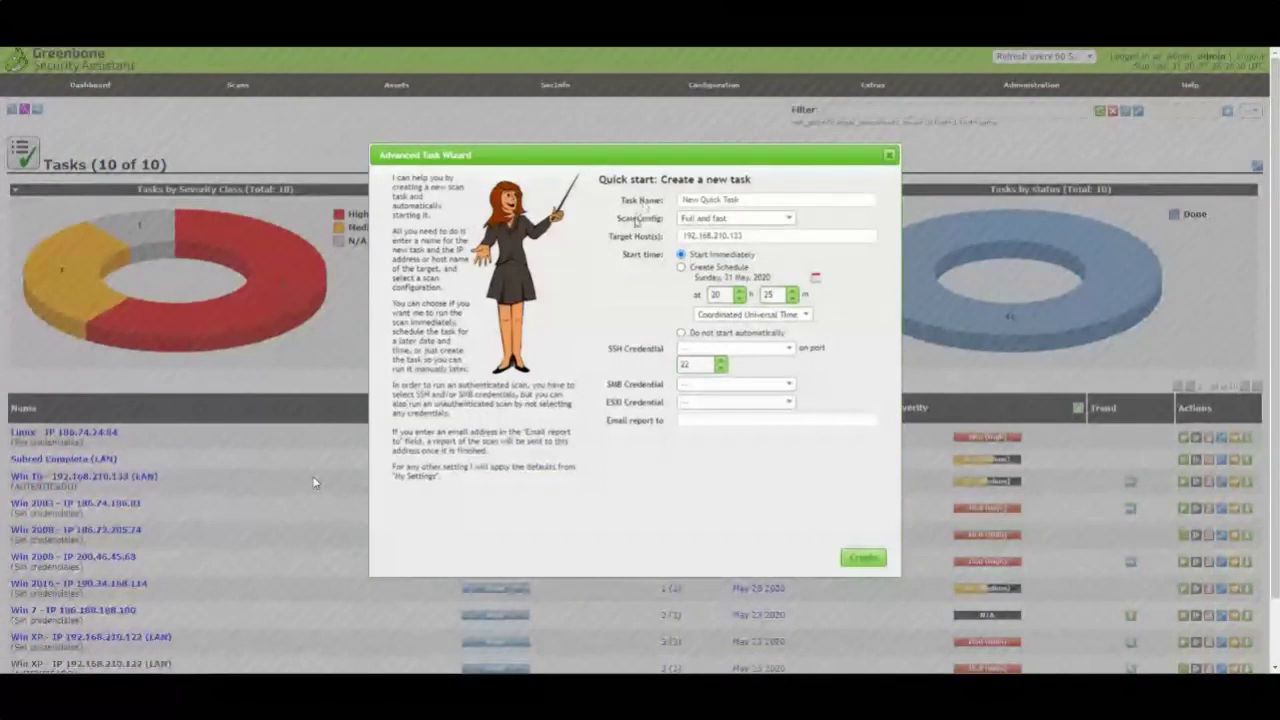
pyautogui.click(709, 219)
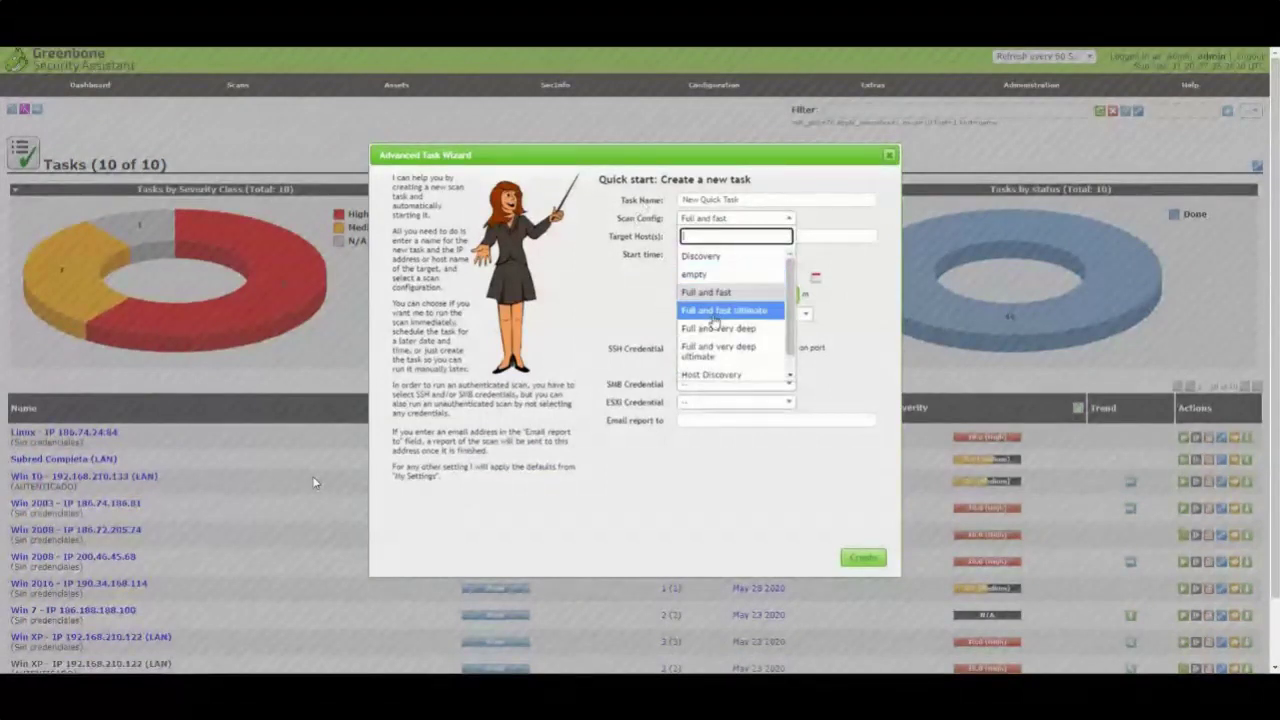
pyautogui.scroll(-5, 716, 318)
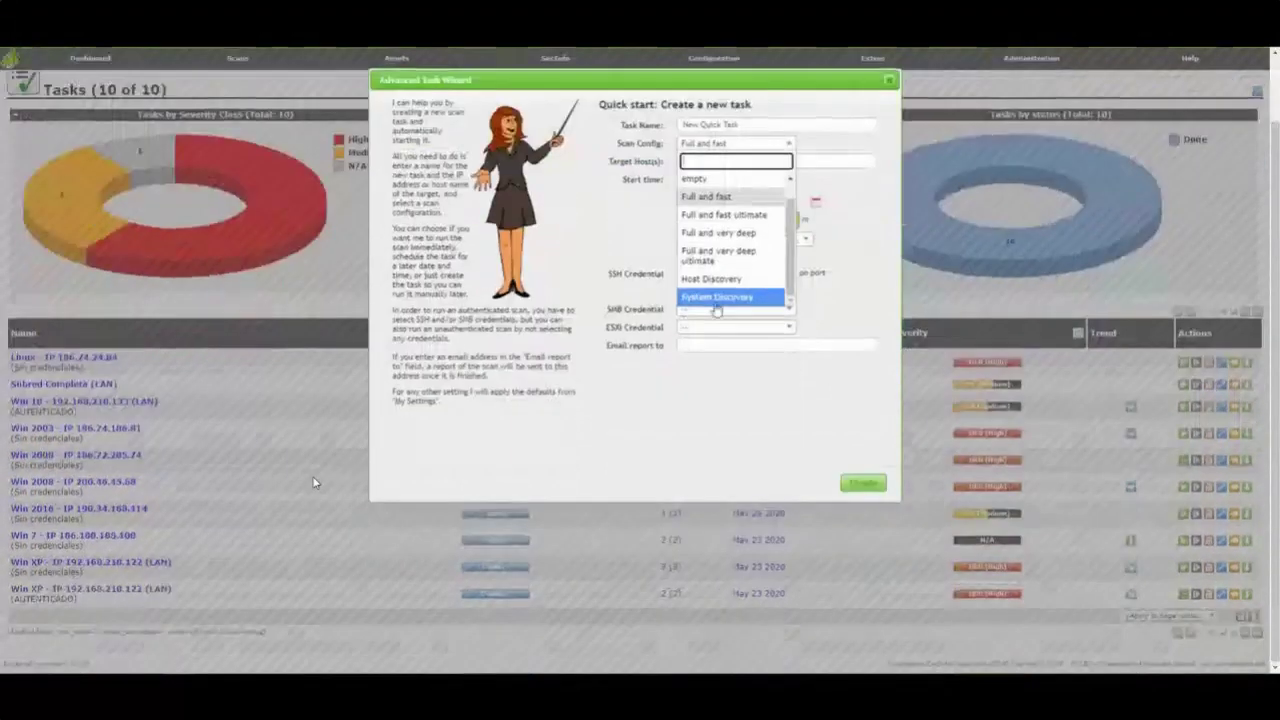
pyautogui.click(708, 195)
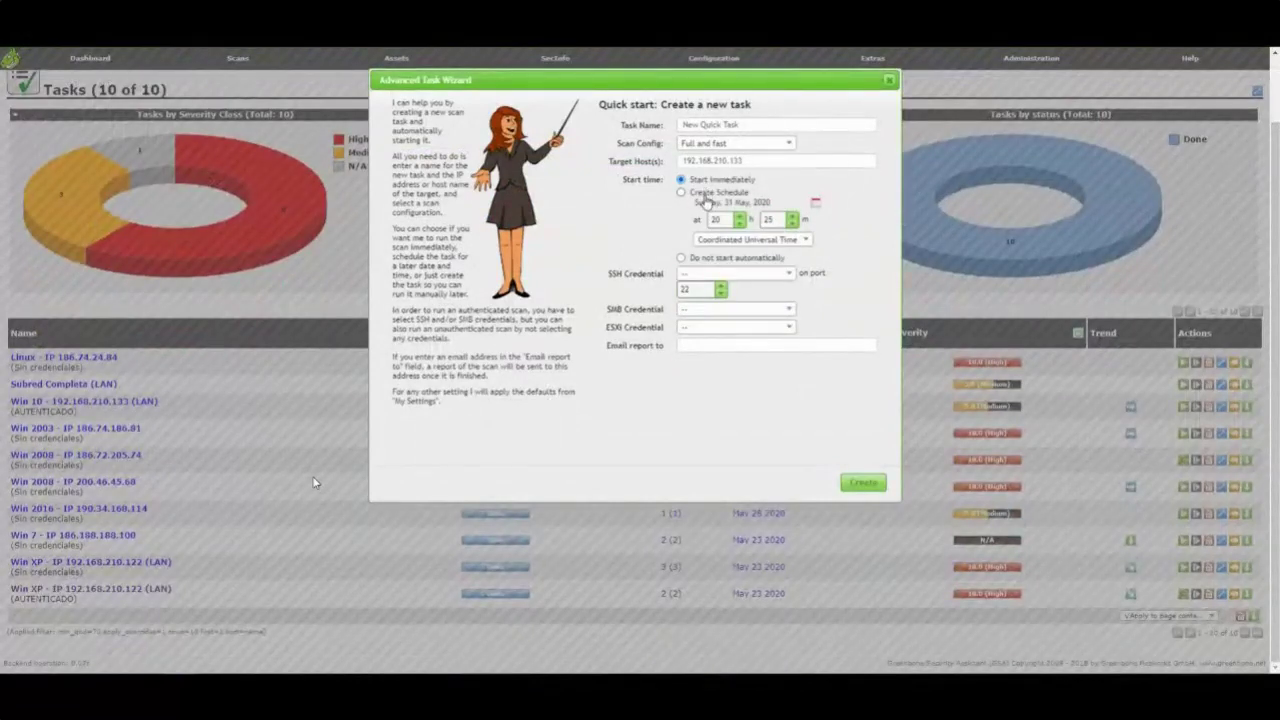
# - Examine the SSH, SMB and ESXi credential options and the email report field in the Advanced Task Wizard, then close it without creating a task
pyautogui.click(704, 273)
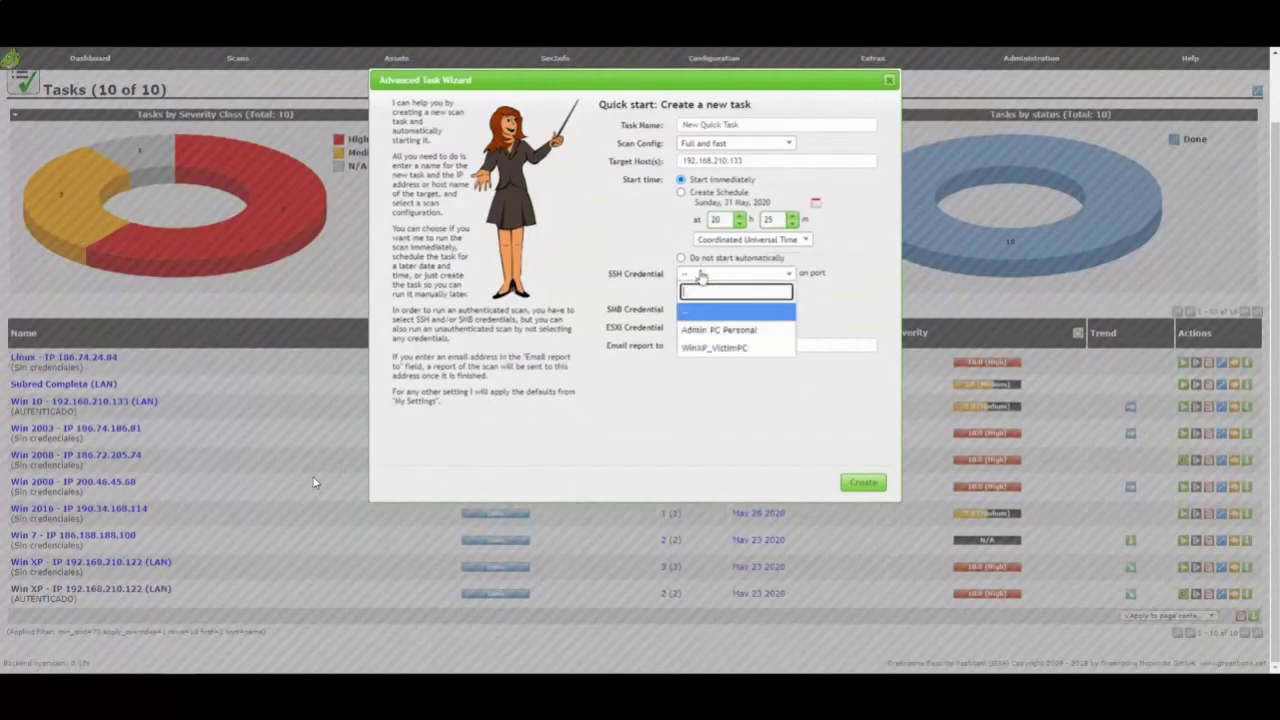
pyautogui.click(827, 313)
pyautogui.click(702, 312)
pyautogui.click(700, 316)
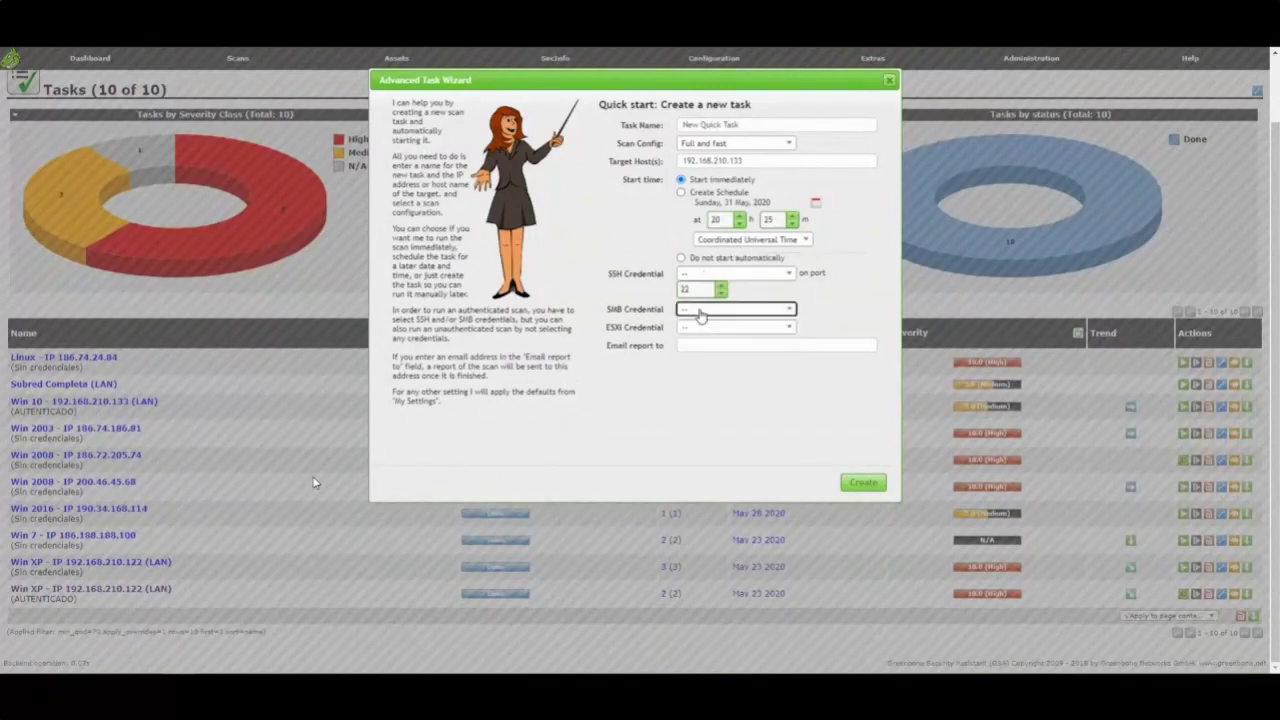
pyautogui.click(697, 329)
pyautogui.click(697, 329)
pyautogui.click(698, 345)
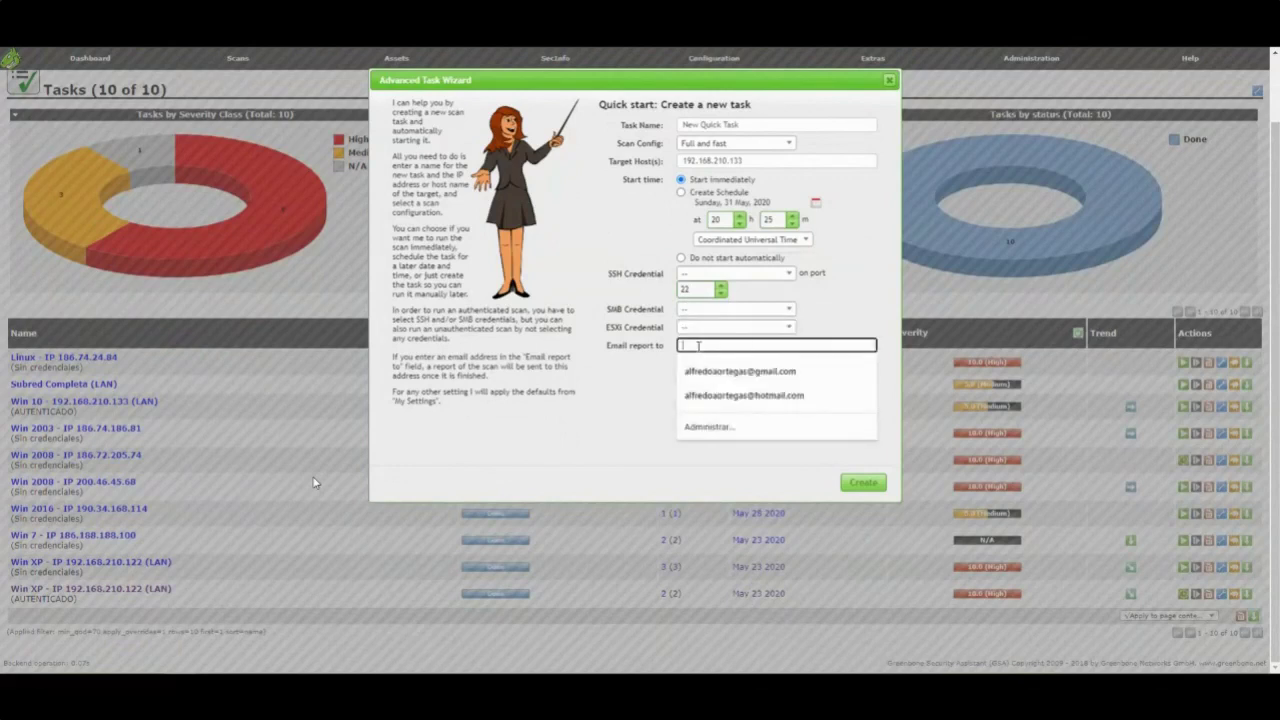
pyautogui.click(631, 378)
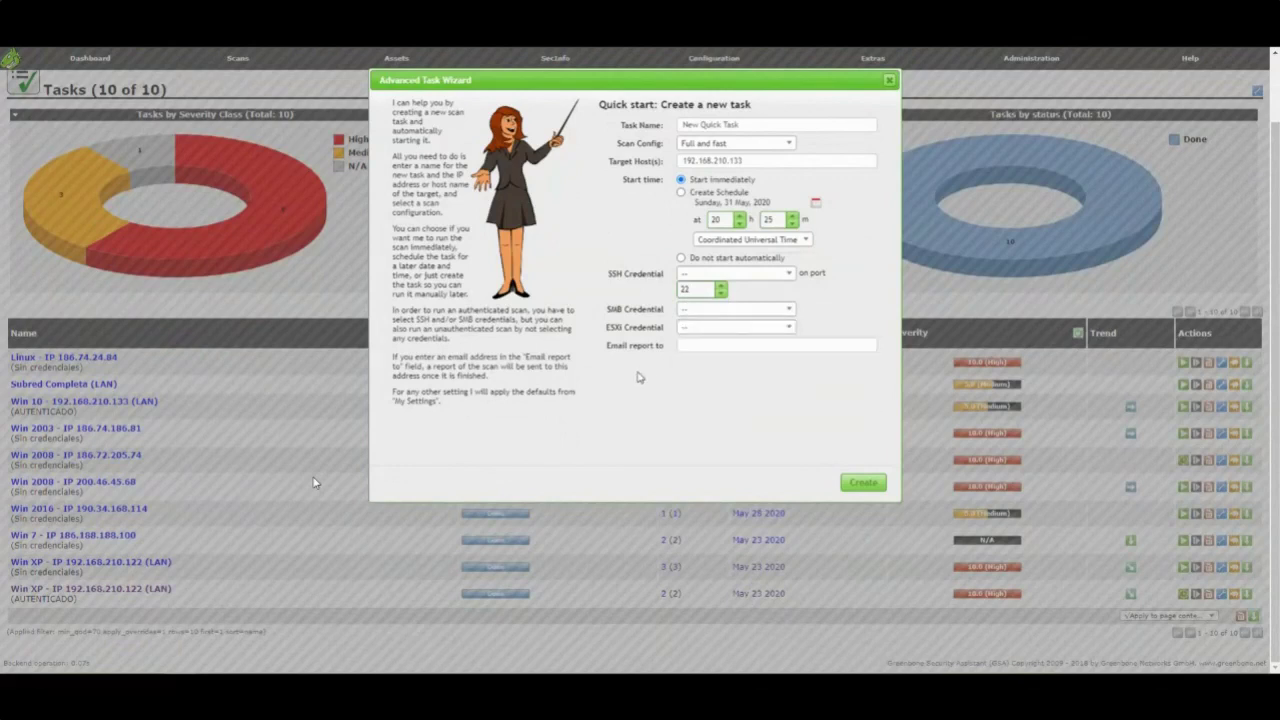
pyautogui.click(889, 80)
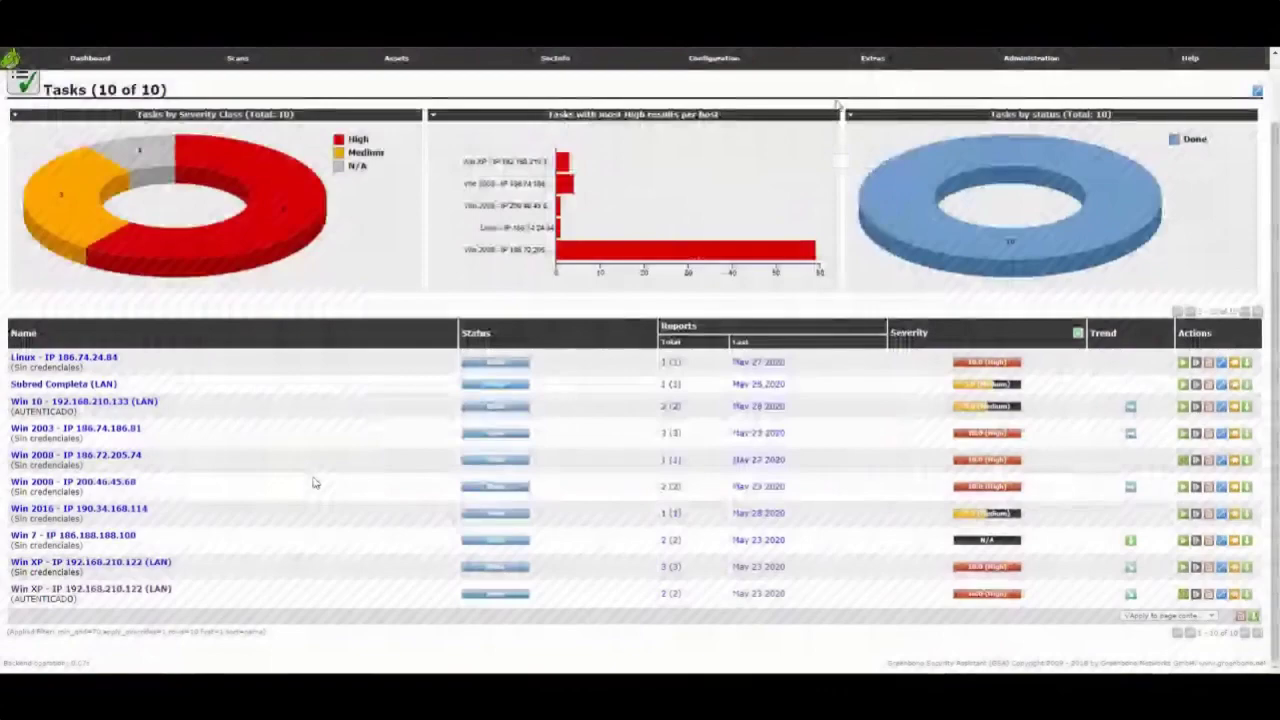
# - Open the form for a new task and review the available scan targets and alerts without changing them
pyautogui.scroll(2, 62, 105)
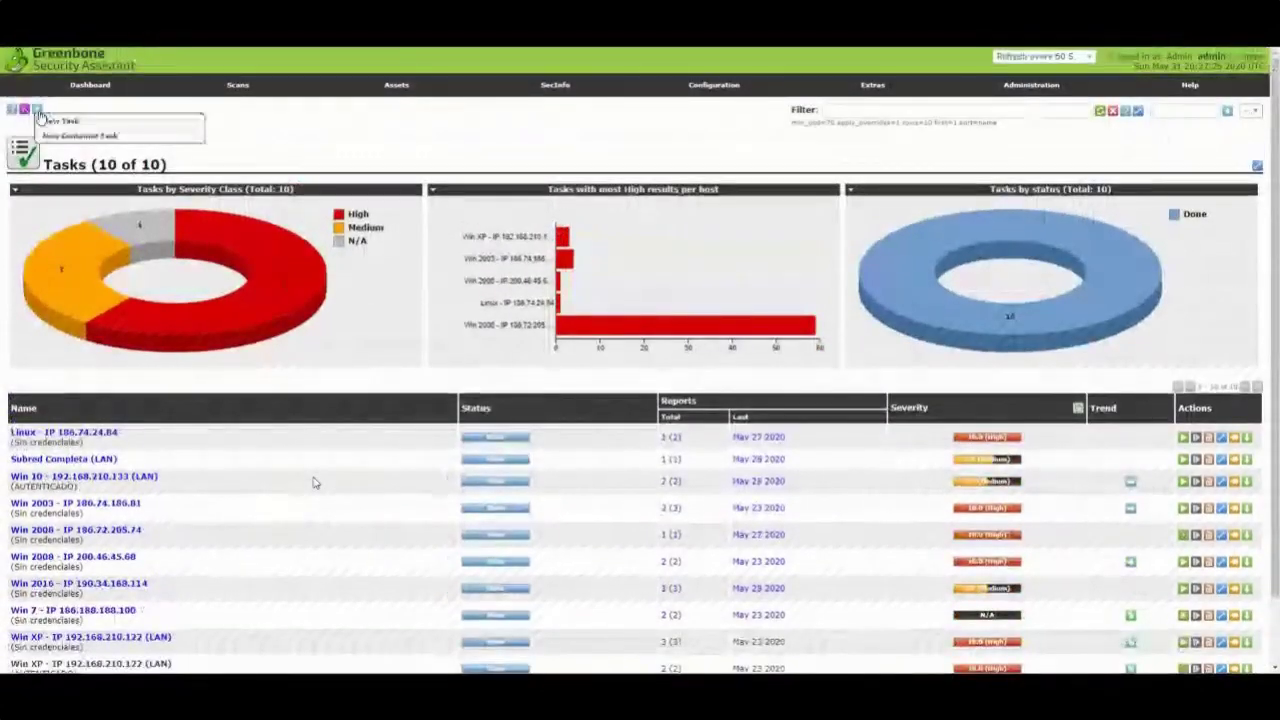
pyautogui.click(52, 122)
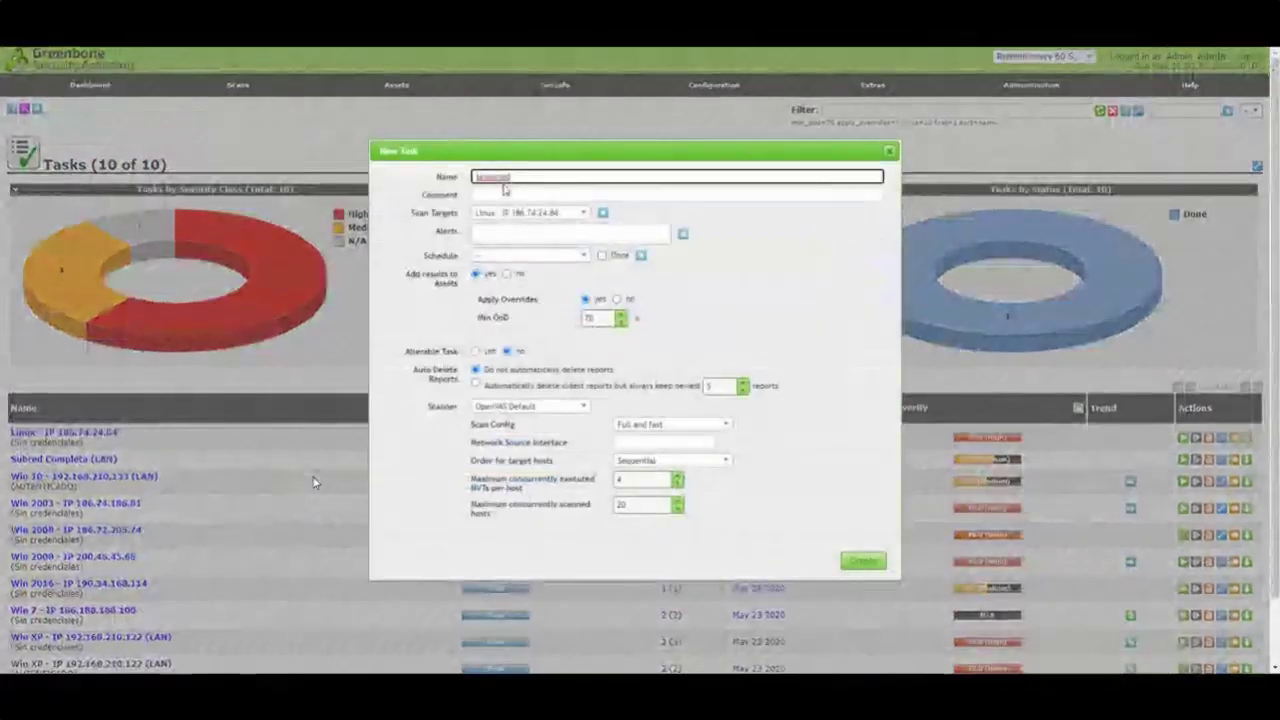
pyautogui.press('Tab')
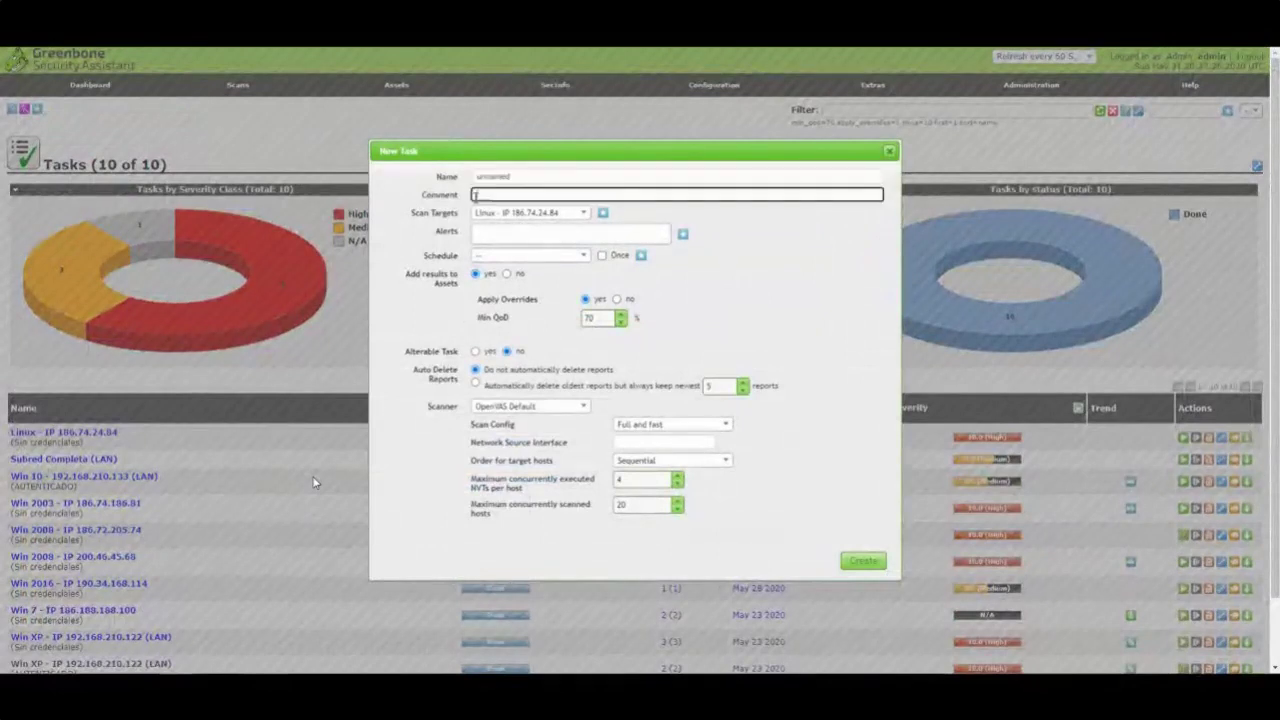
pyautogui.click(563, 217)
pyautogui.scroll(-5, 523, 300)
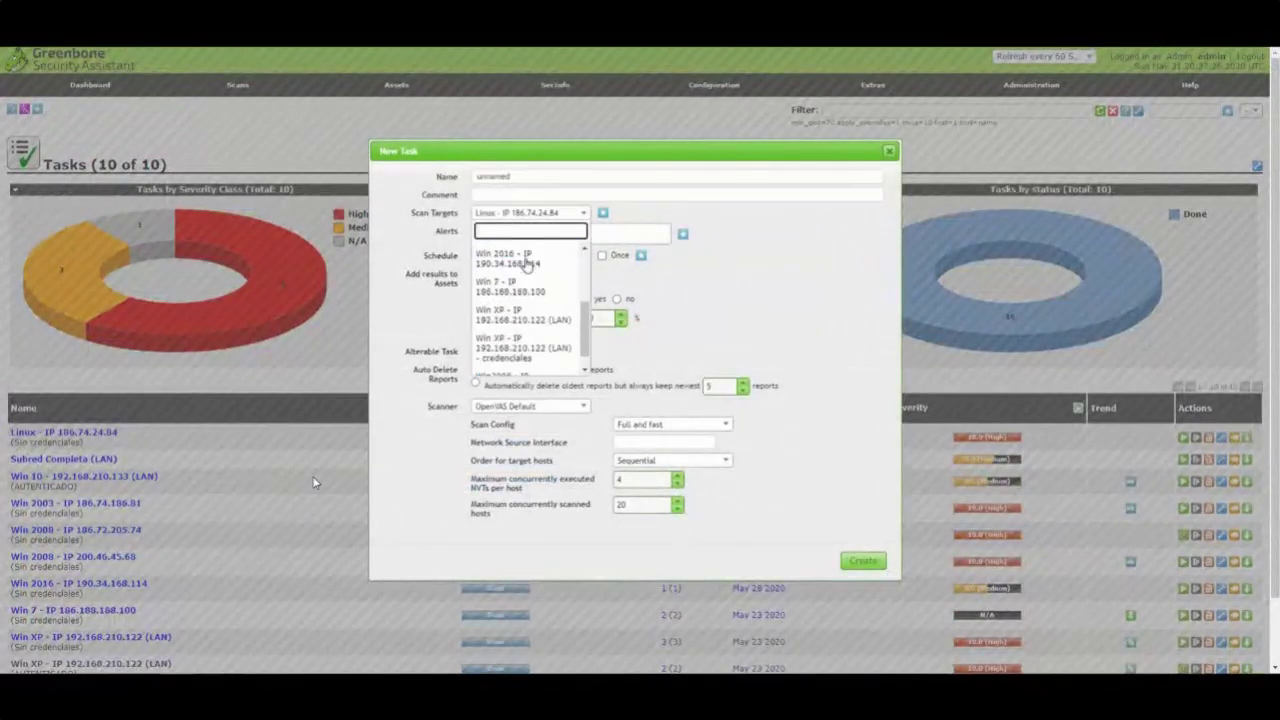
pyautogui.click(514, 248)
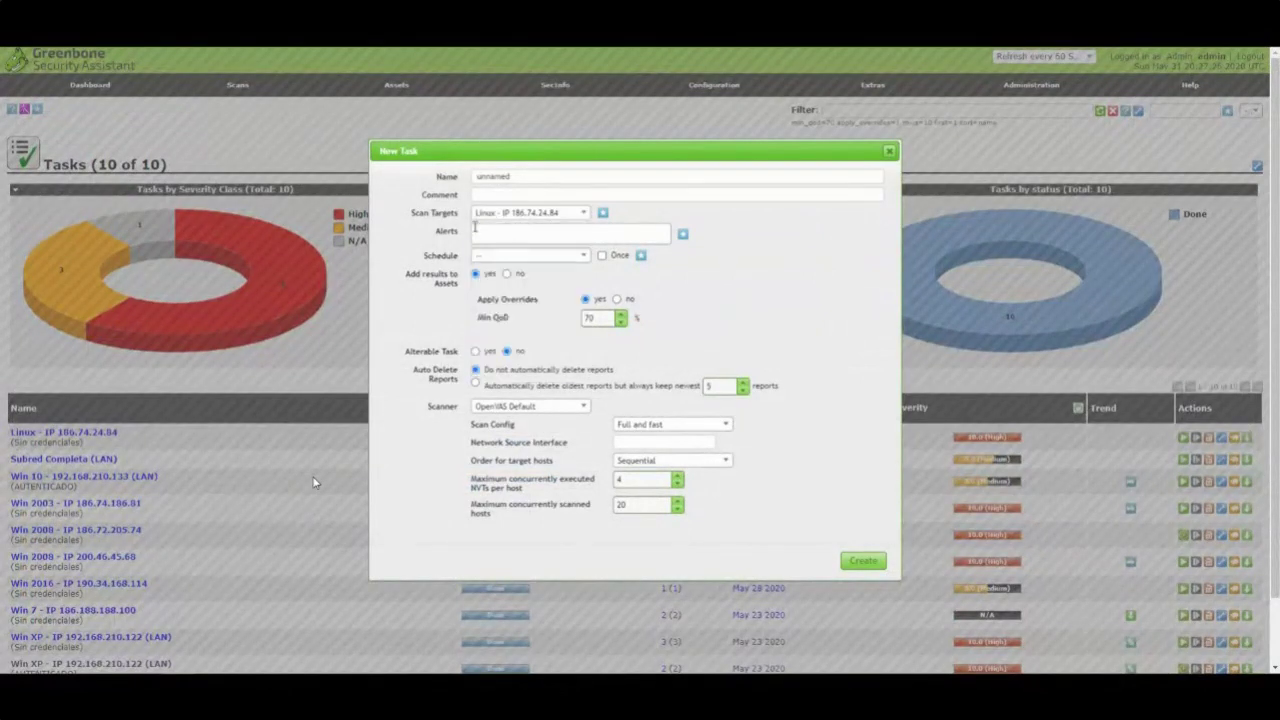
pyautogui.click(486, 236)
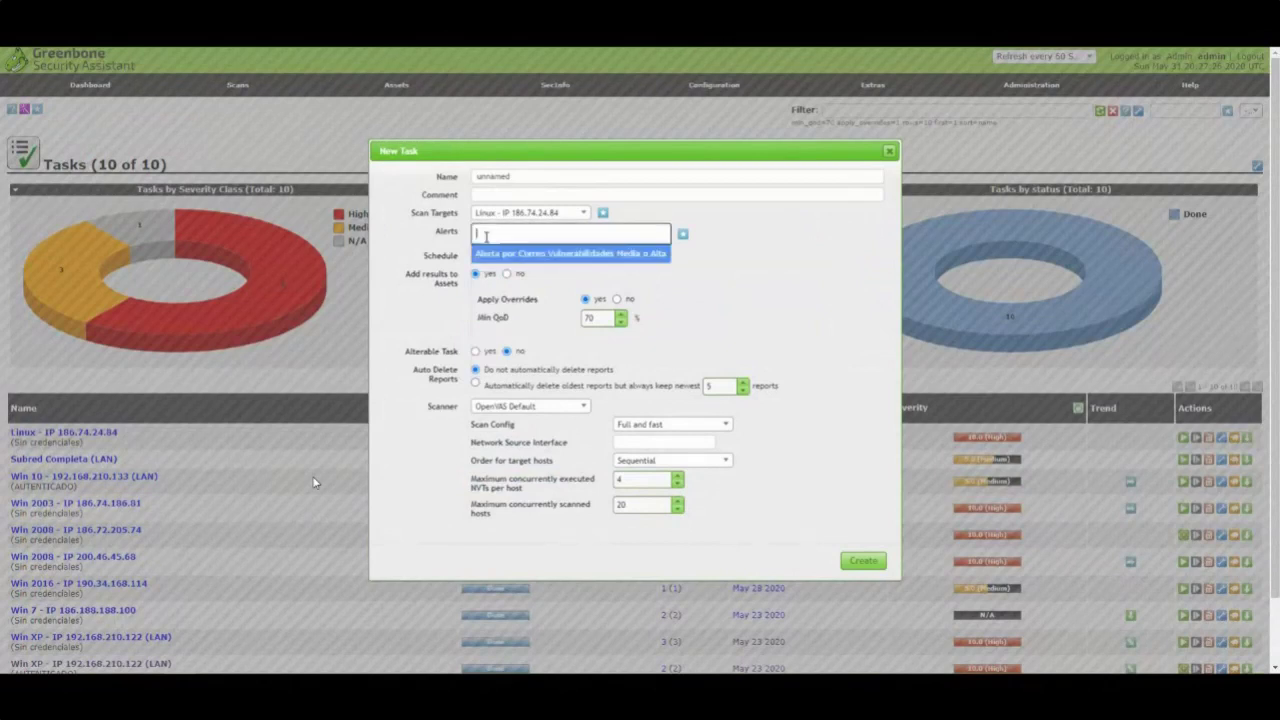
pyautogui.click(712, 279)
# - Review the new task's schedule and scanner choices, keeping OpenVAS Default as the scanner
pyautogui.click(537, 258)
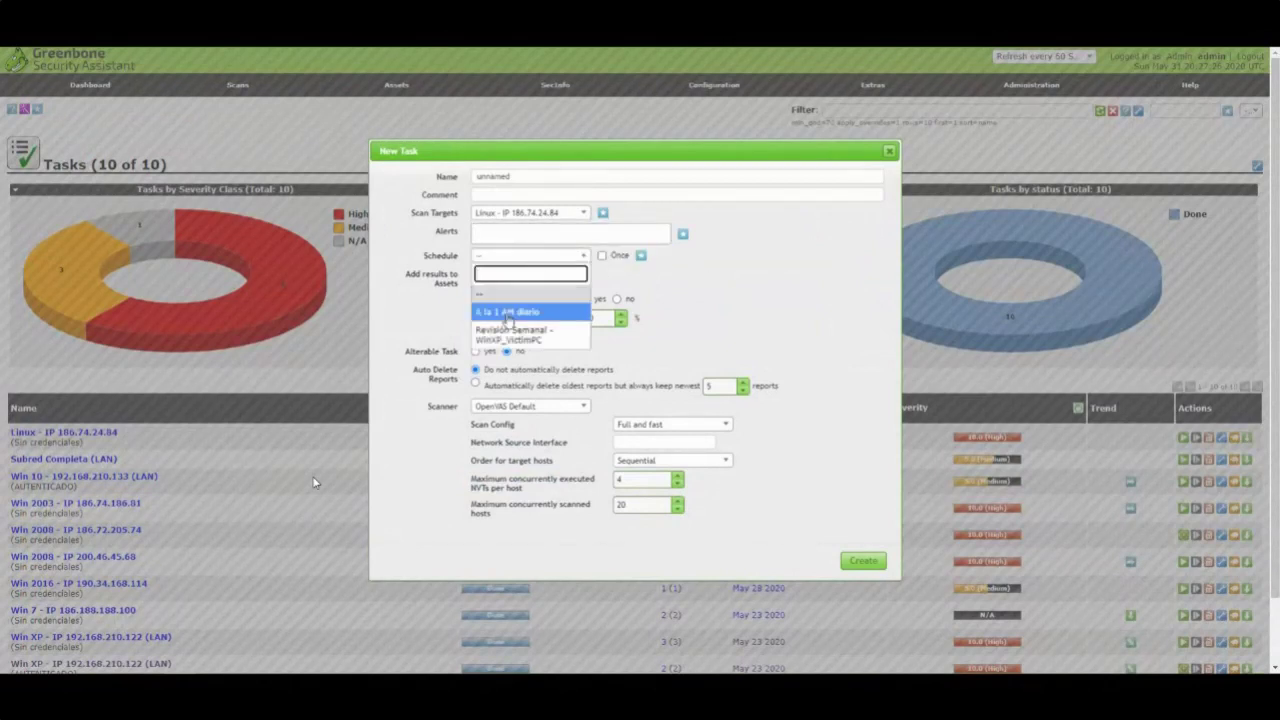
pyautogui.click(643, 277)
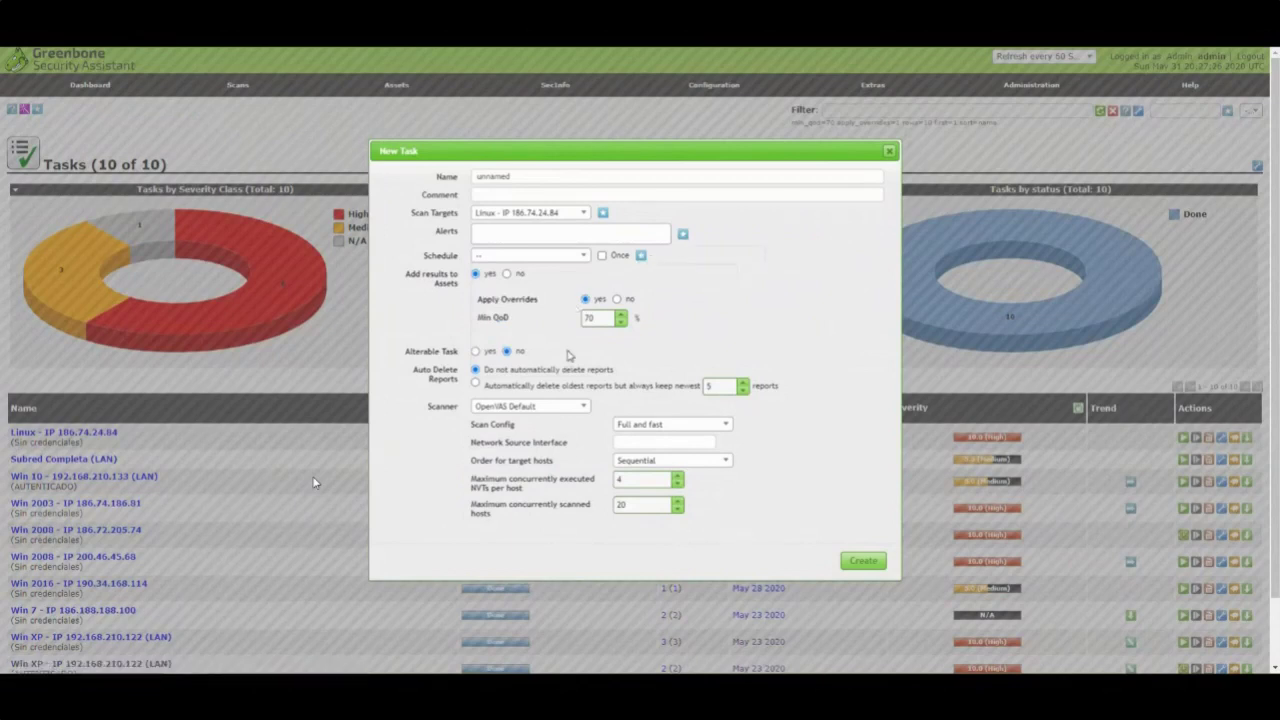
pyautogui.click(562, 407)
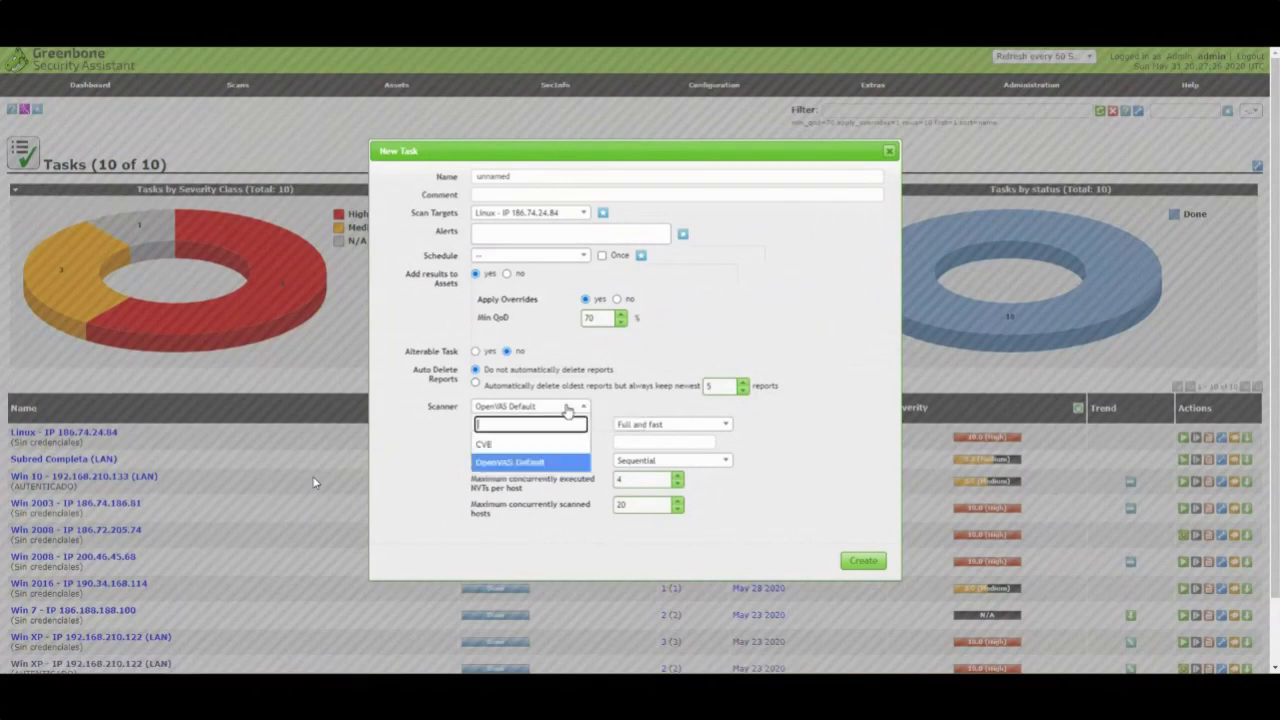
pyautogui.click(533, 463)
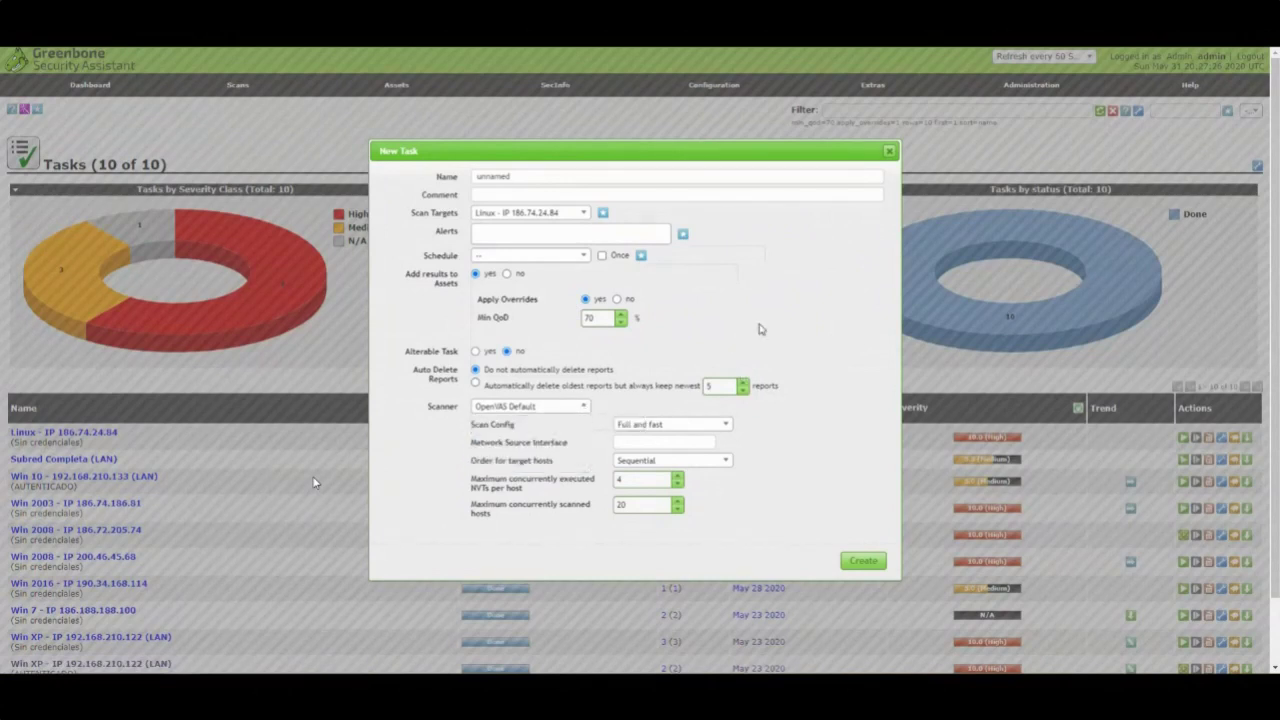
# - Start a new scan target named alimentado por TXT and set its hosts to come from a file
pyautogui.click(604, 214)
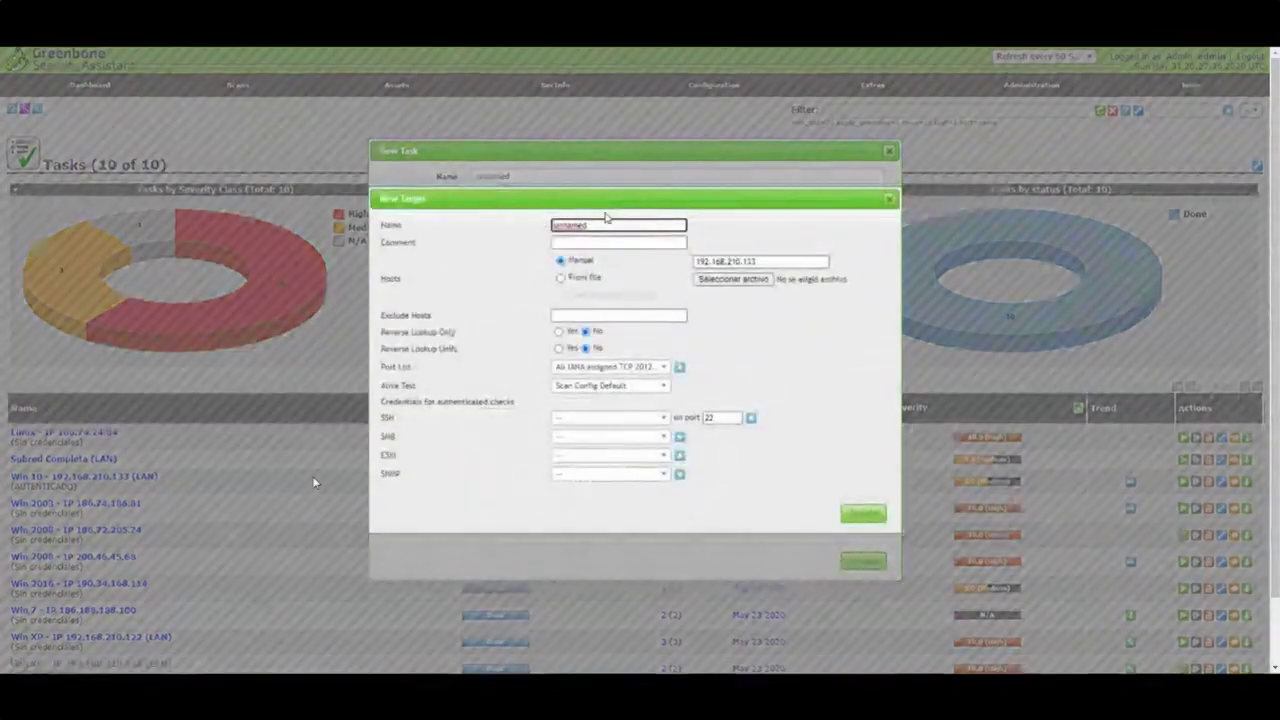
pyautogui.moveTo(590, 225); pyautogui.dragTo(536, 240)
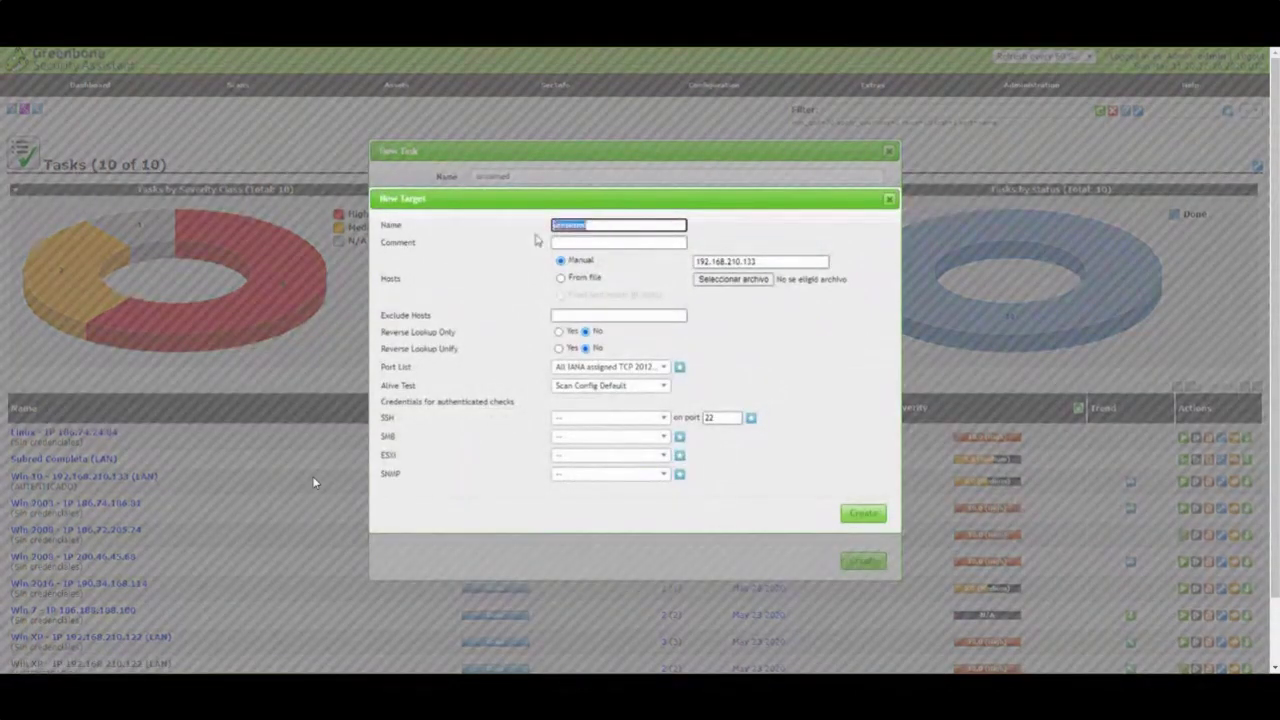
pyautogui.write('alimentado por TXT')
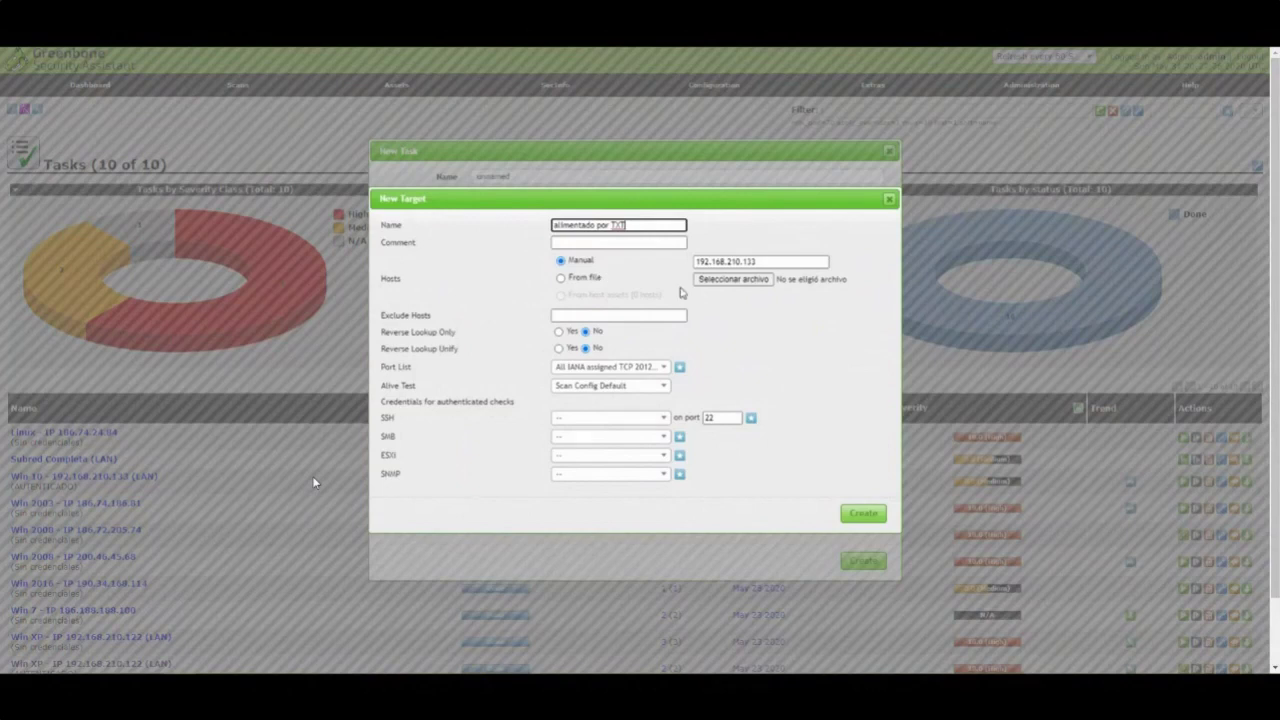
pyautogui.click(580, 281)
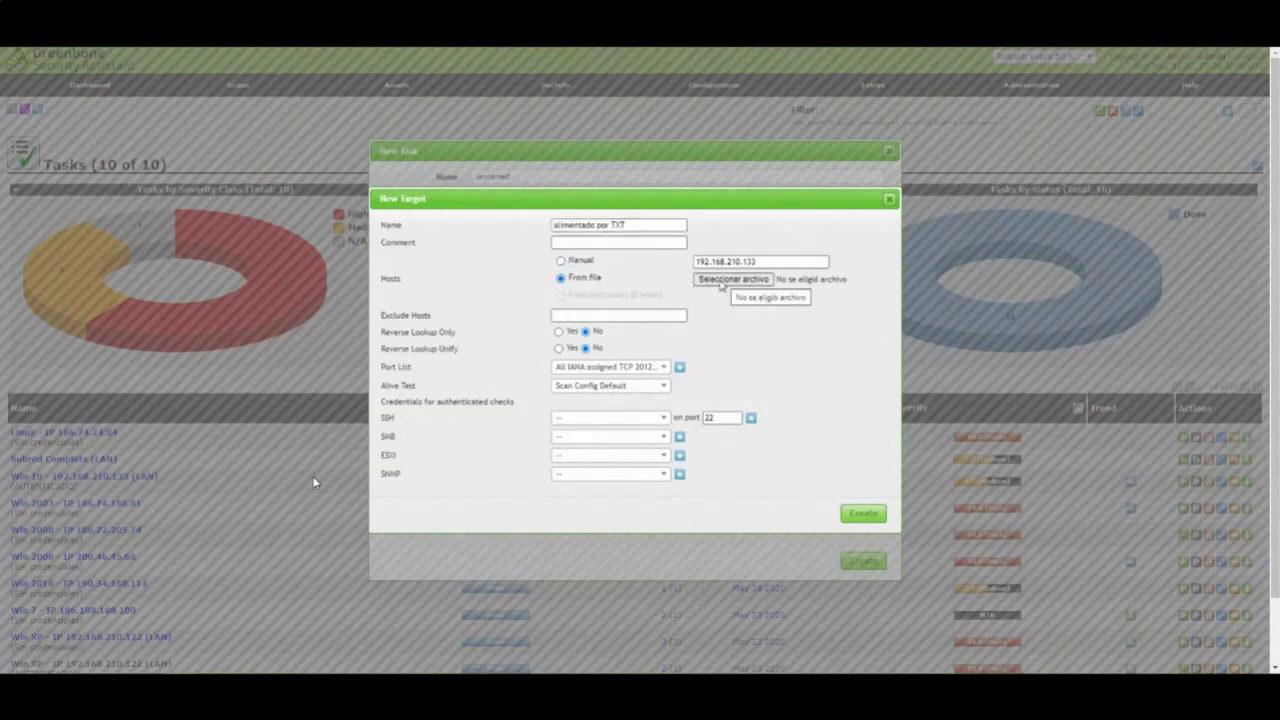
# - Rename the new target as nombre and switch its hosts back to manual entry
pyautogui.moveTo(645, 226); pyautogui.dragTo(537, 233)
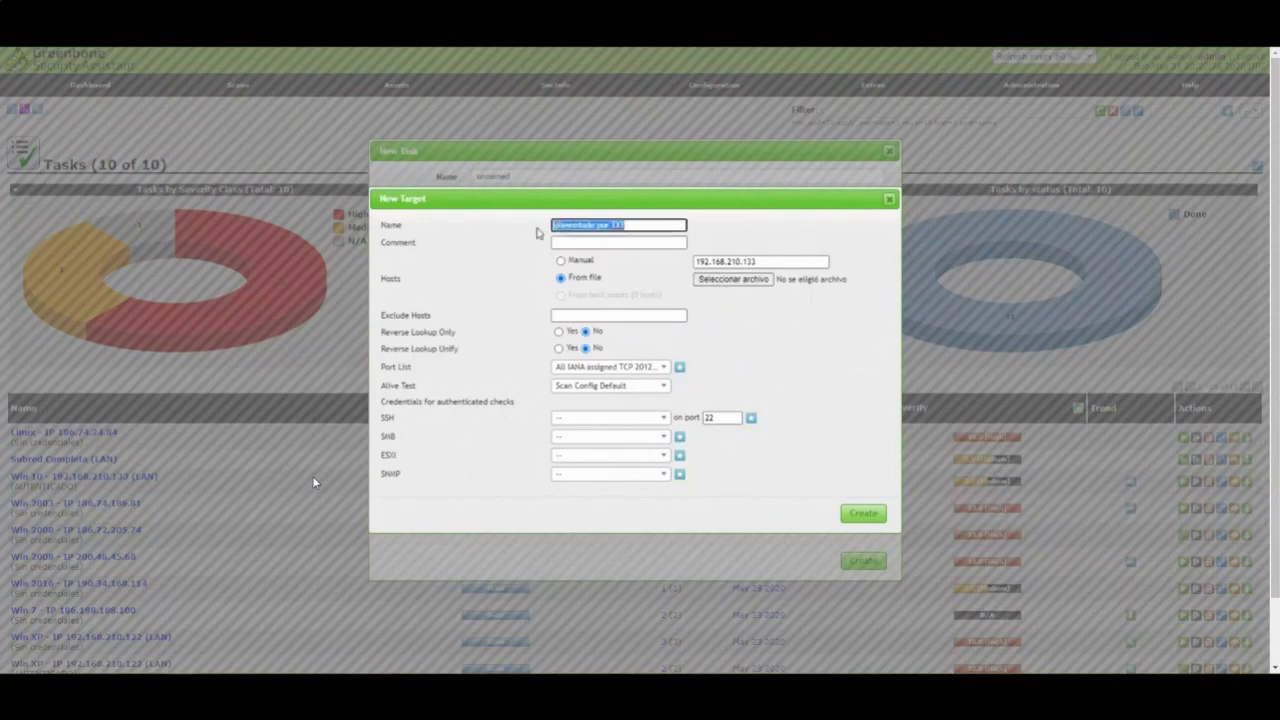
pyautogui.write('nombre')
pyautogui.click(560, 260)
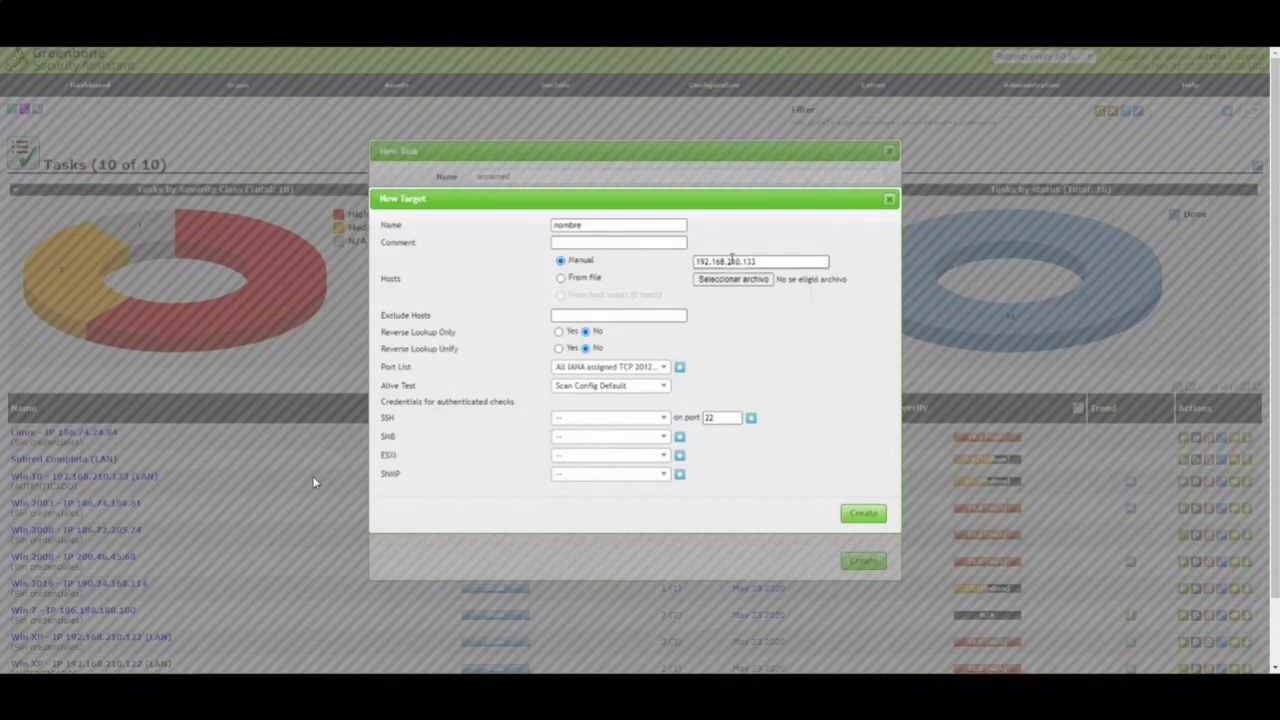
pyautogui.click(792, 261)
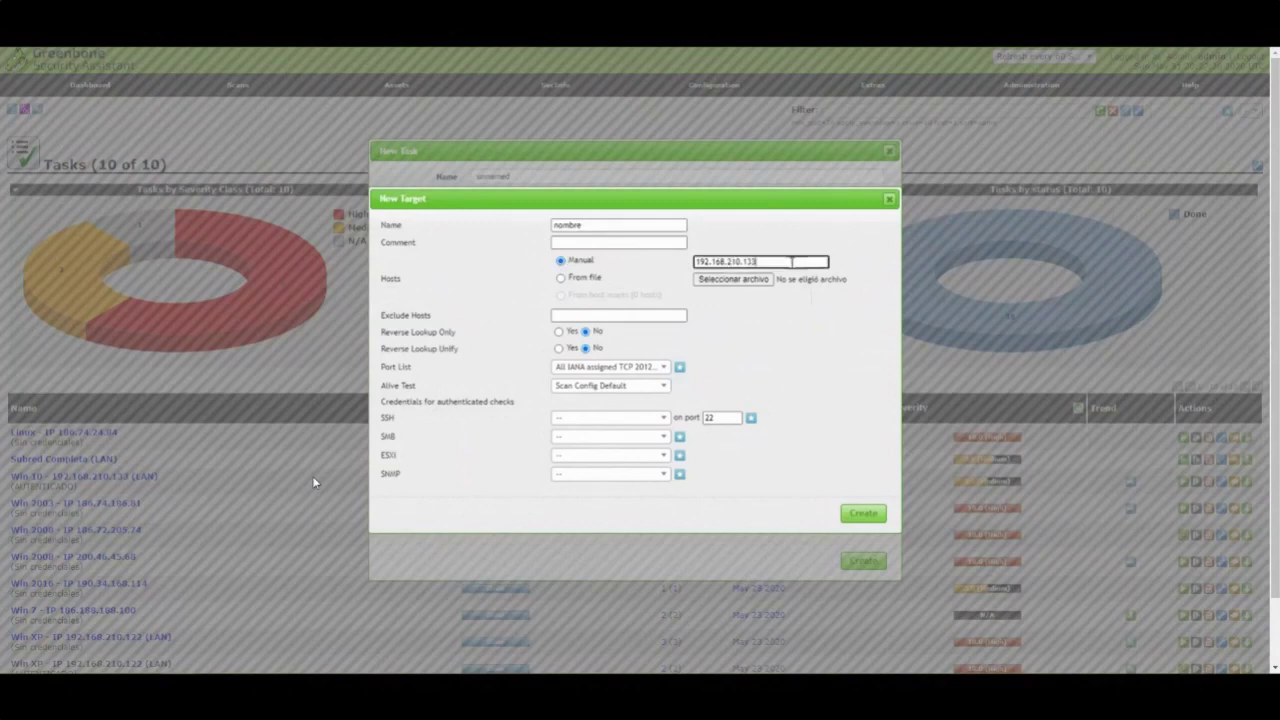
# - Examine the new target's port list and alive test options, then discard both the target and the new task
pyautogui.click(620, 369)
pyautogui.scroll(-3, 660, 416)
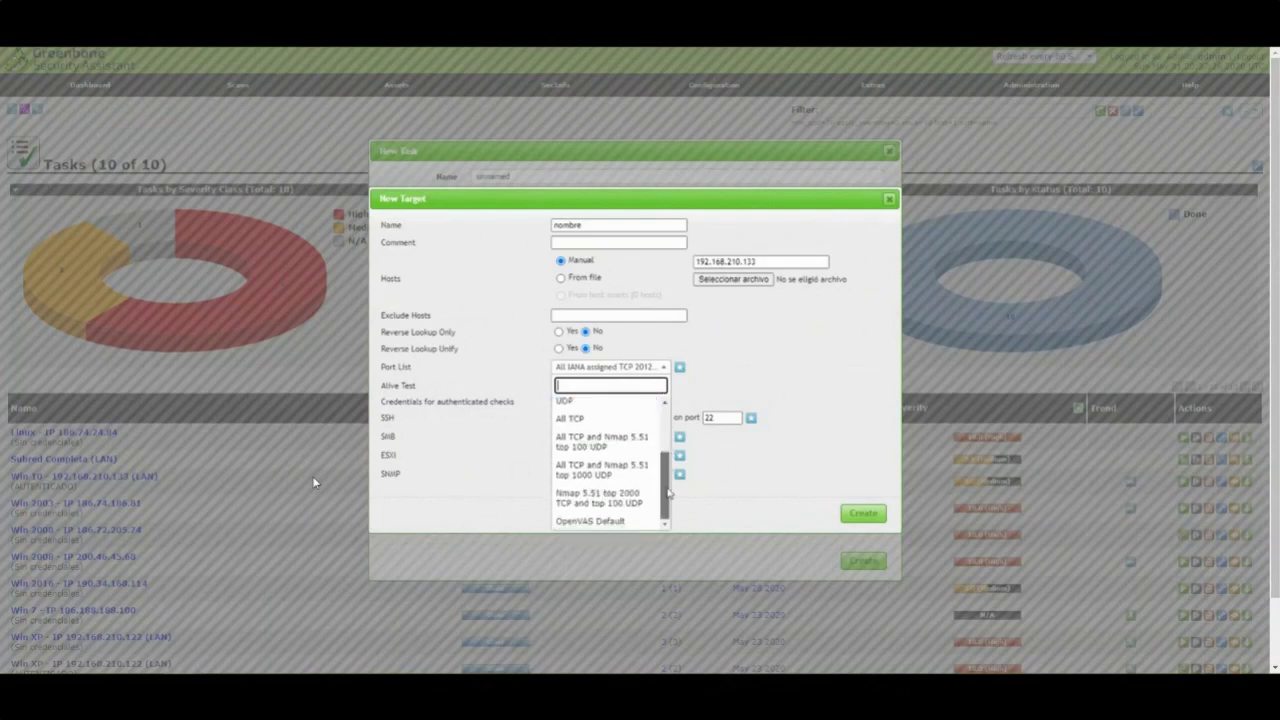
pyautogui.click(740, 368)
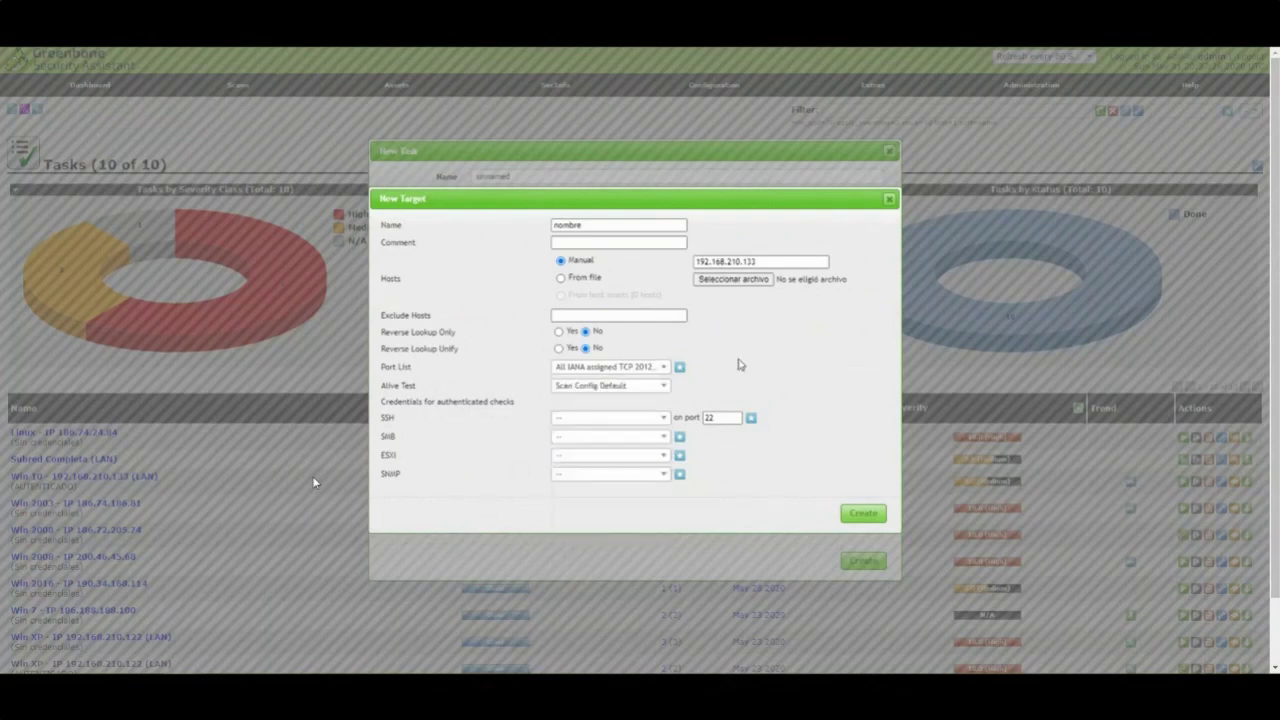
pyautogui.click(630, 388)
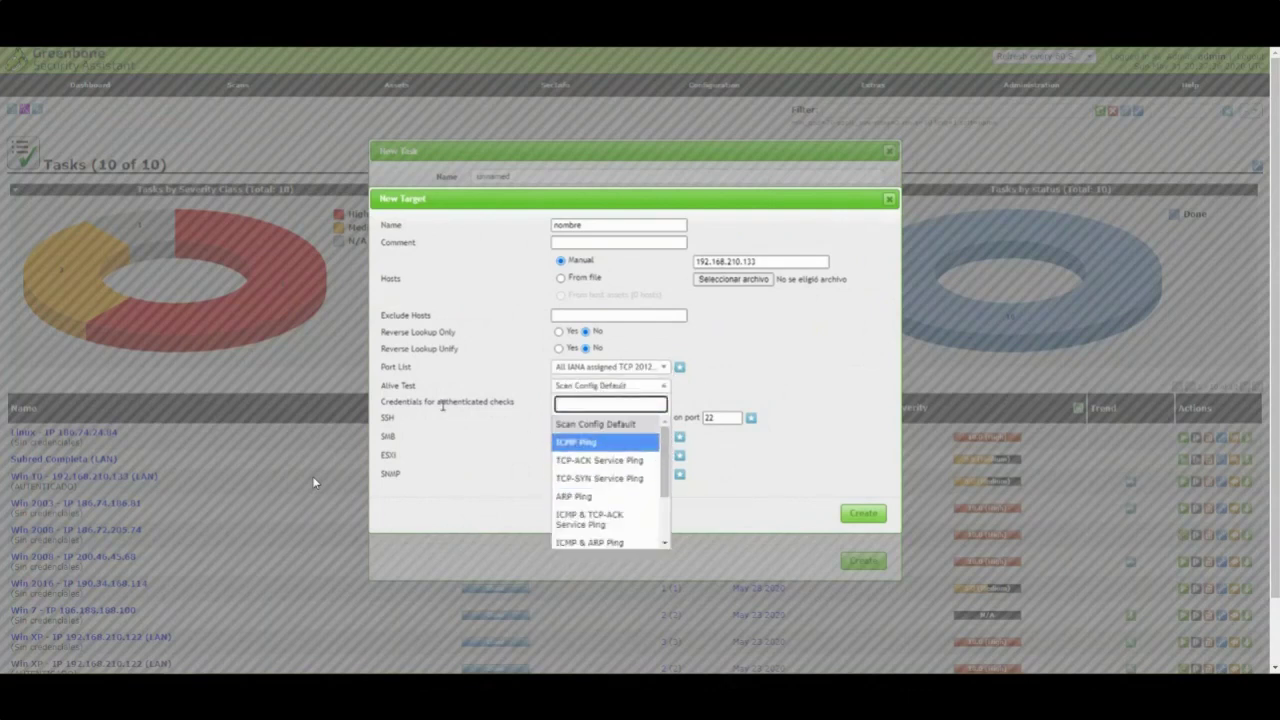
pyautogui.scroll(-3, 645, 470)
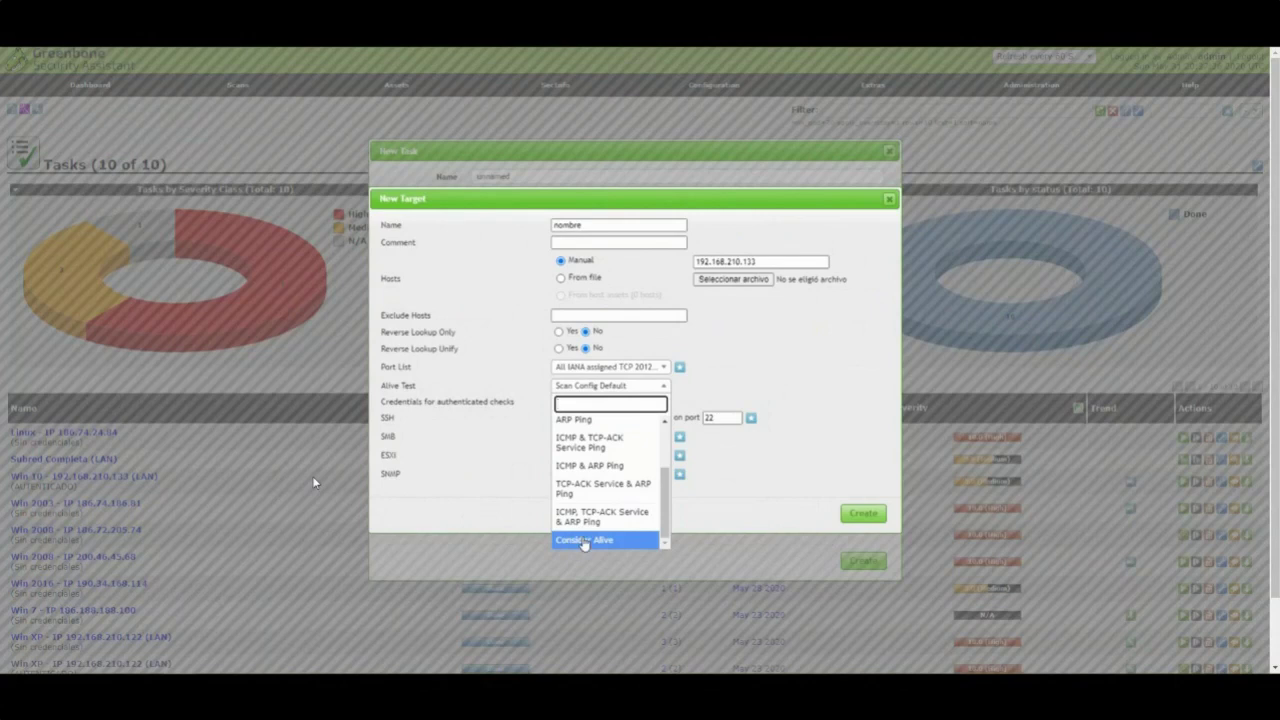
pyautogui.click(745, 502)
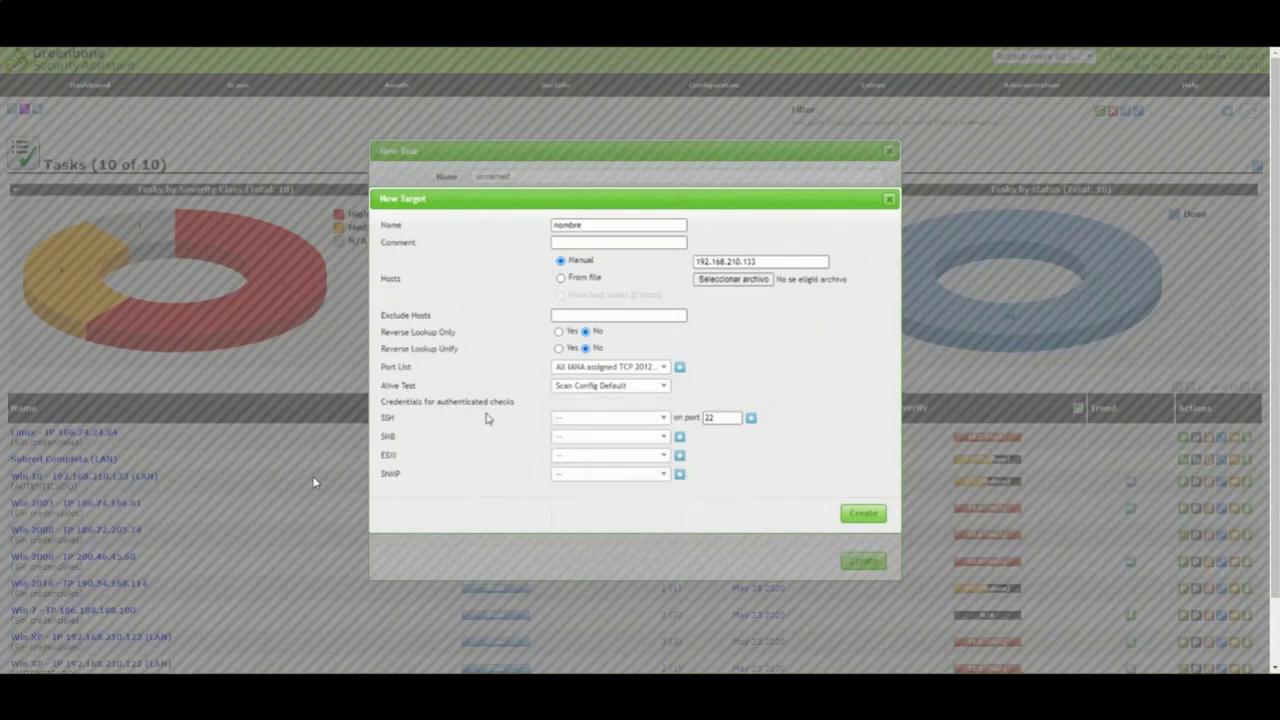
pyautogui.moveTo(441, 392); pyautogui.dragTo(378, 392)
pyautogui.click(889, 199)
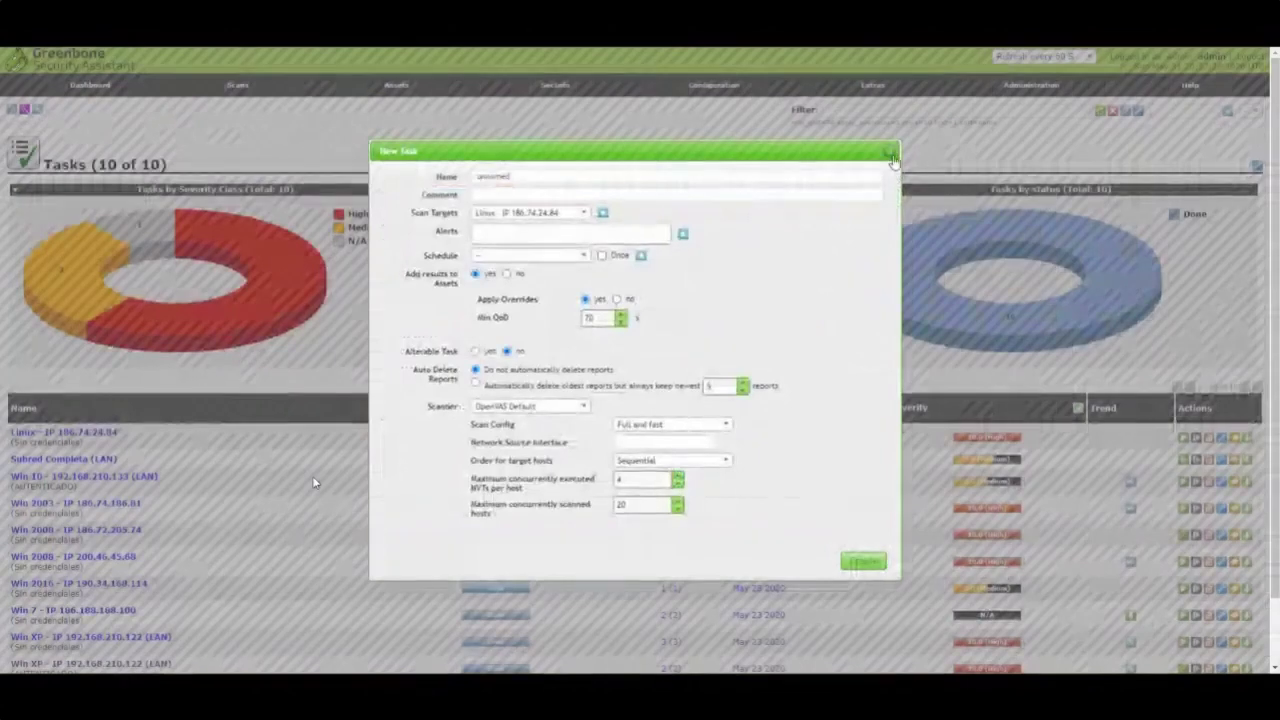
pyautogui.click(892, 156)
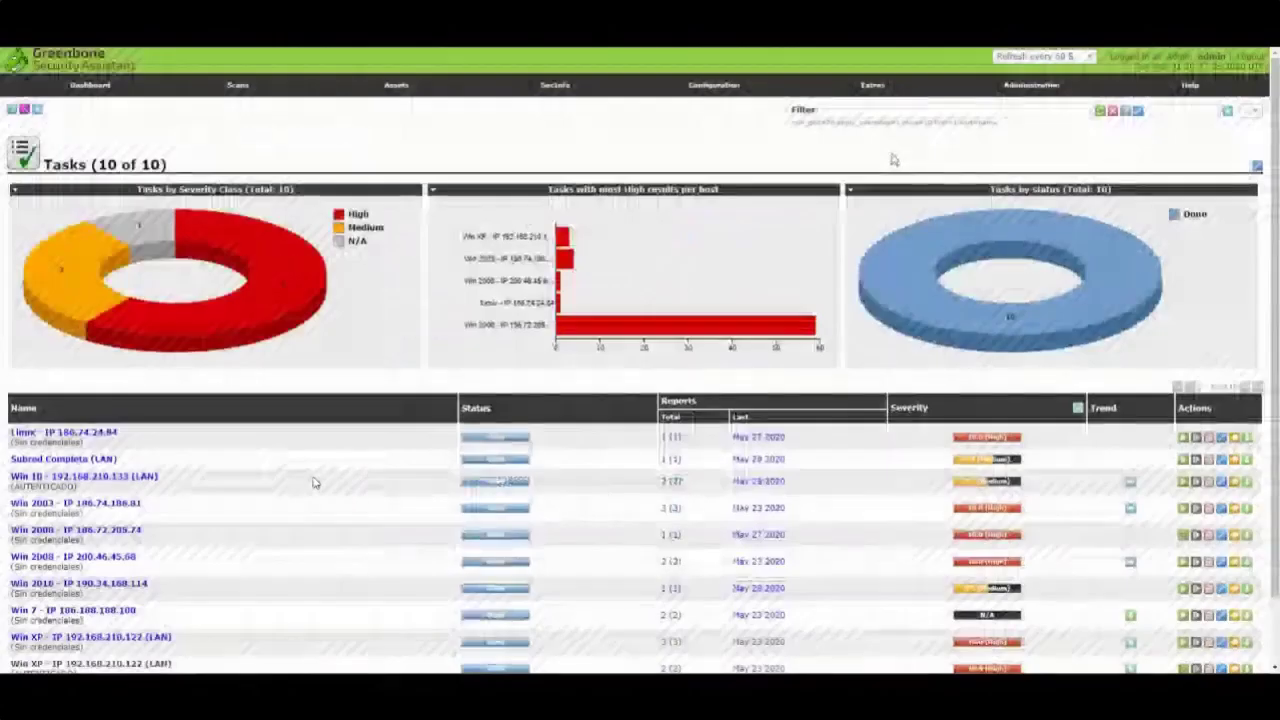
# - Check the trend of the Win XP - IP 192.168.210.122 (LAN) task without credentials and open its list of reports
pyautogui.scroll(-2, 313, 483)
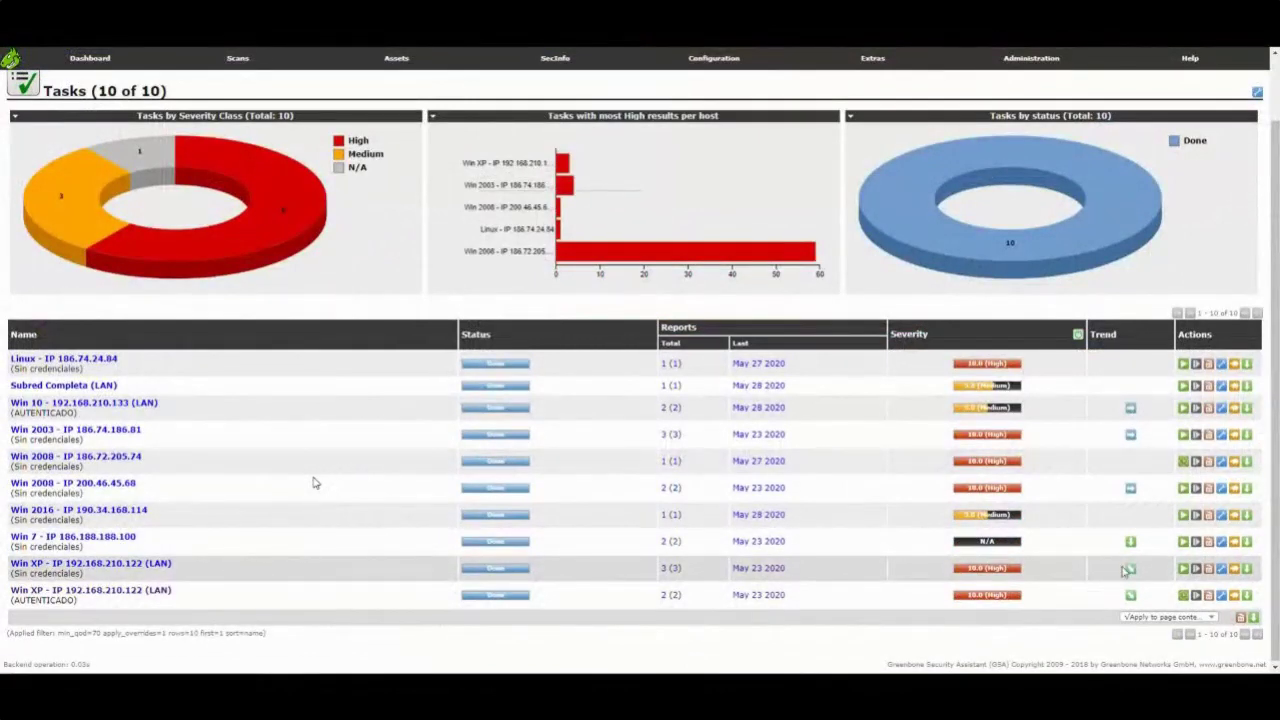
pyautogui.moveTo(1135, 573)
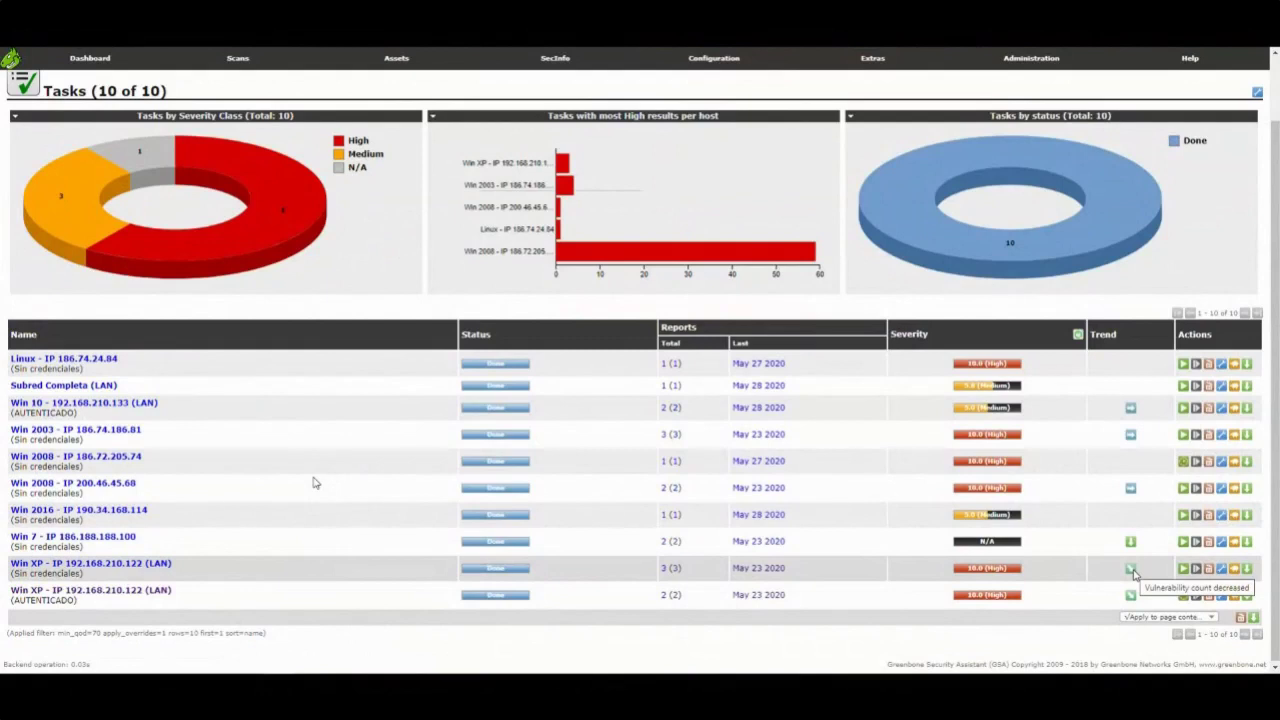
pyautogui.click(673, 568)
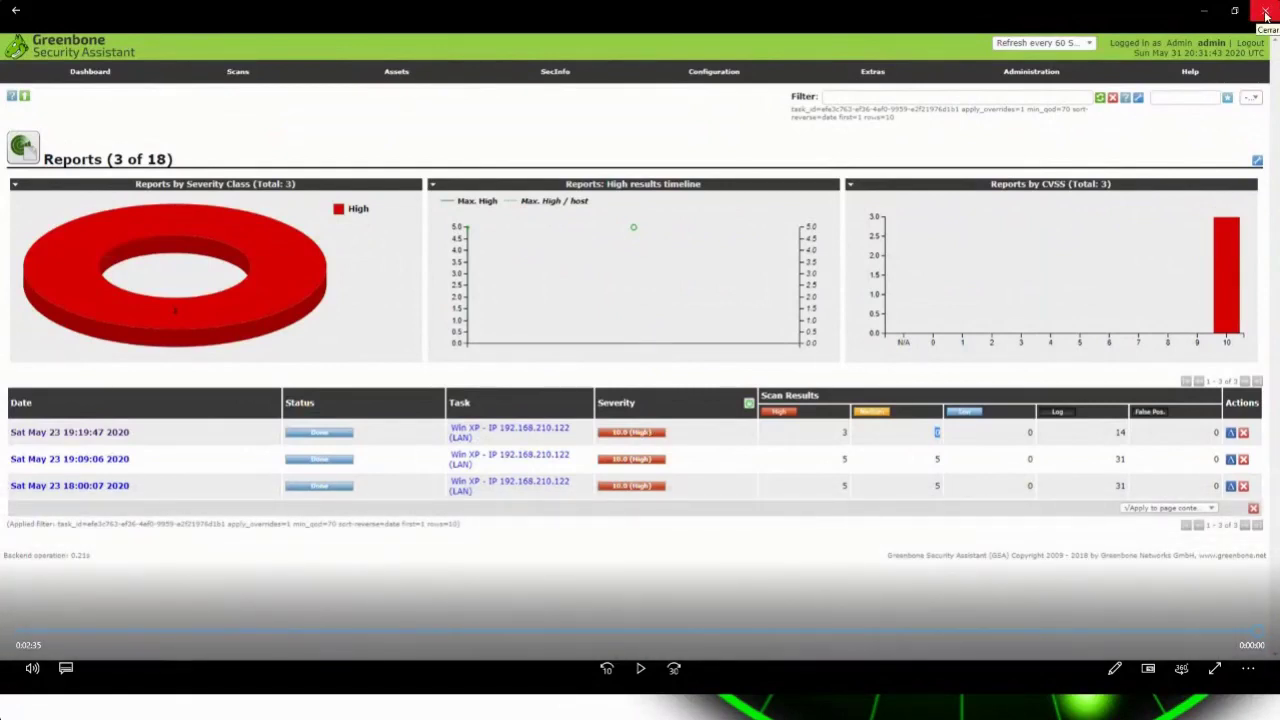
# - Close the finished demo video and start the next demo from the DEMO slide
pyautogui.click(1265, 14)
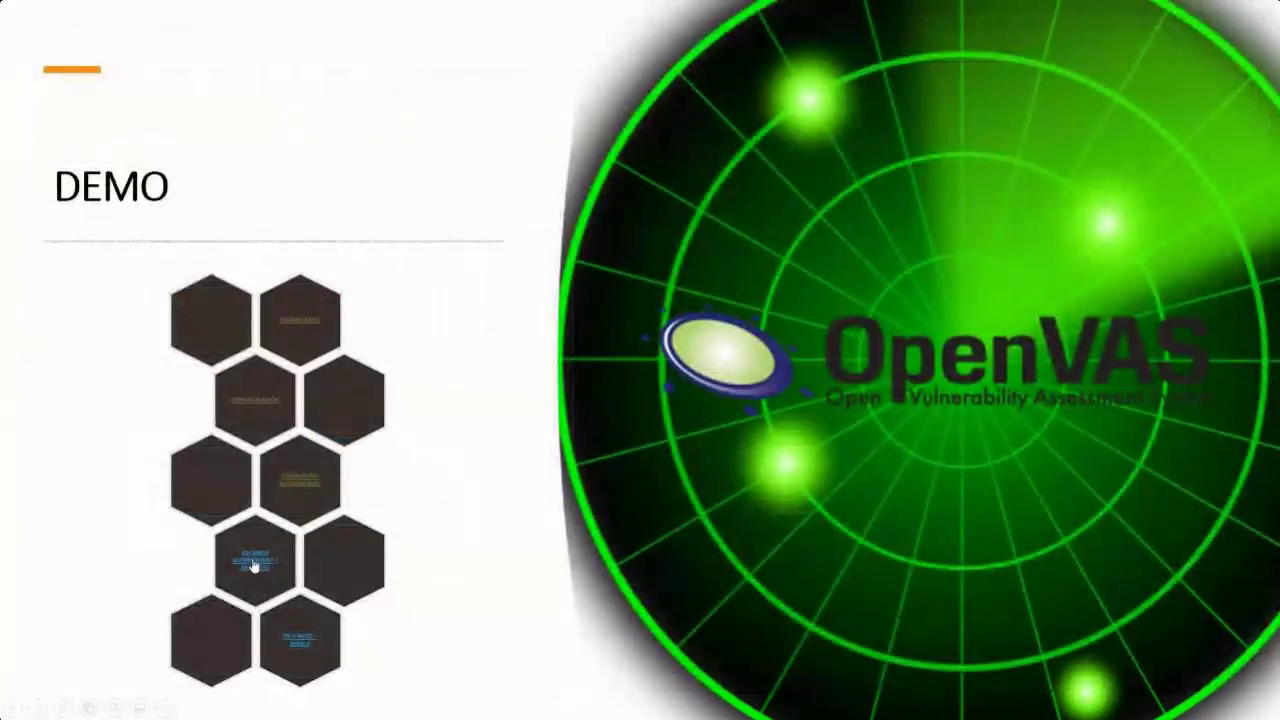
pyautogui.click(253, 566)
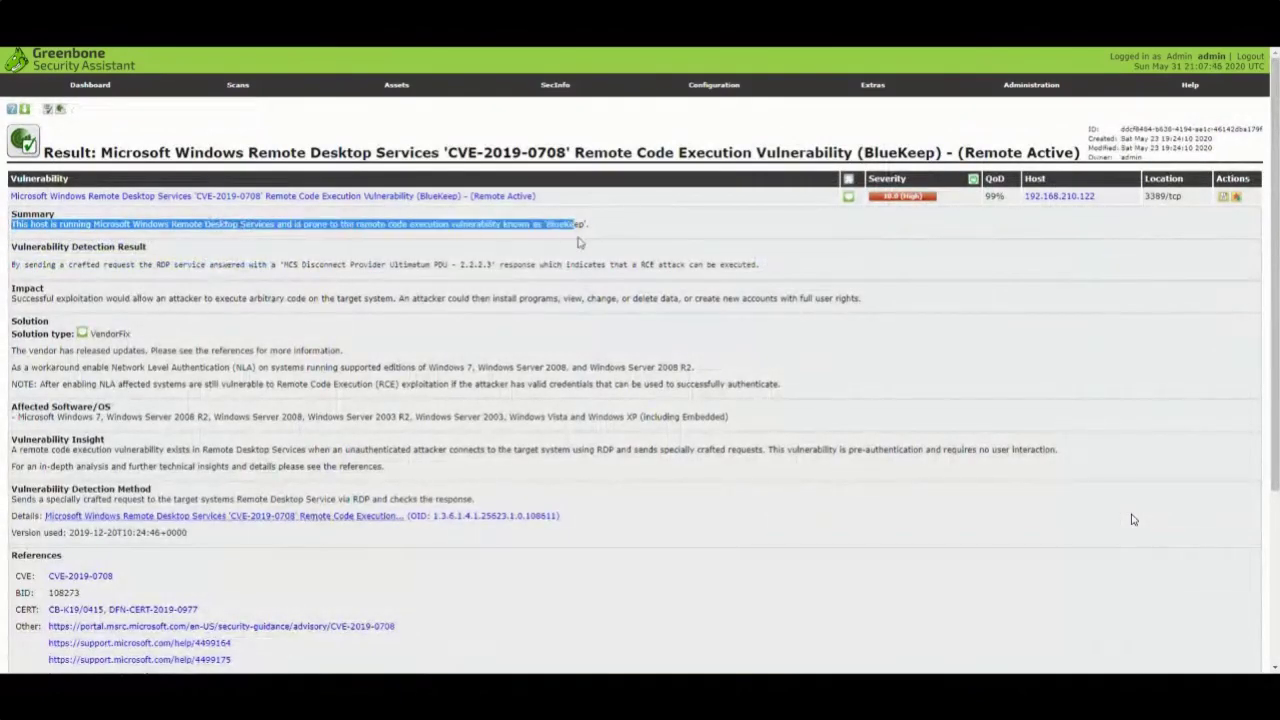
# - Examine the impact description in the CVE-2019-0708 (BlueKeep) result for the Windows host
pyautogui.click(55, 300)
pyautogui.doubleClick(16, 290)
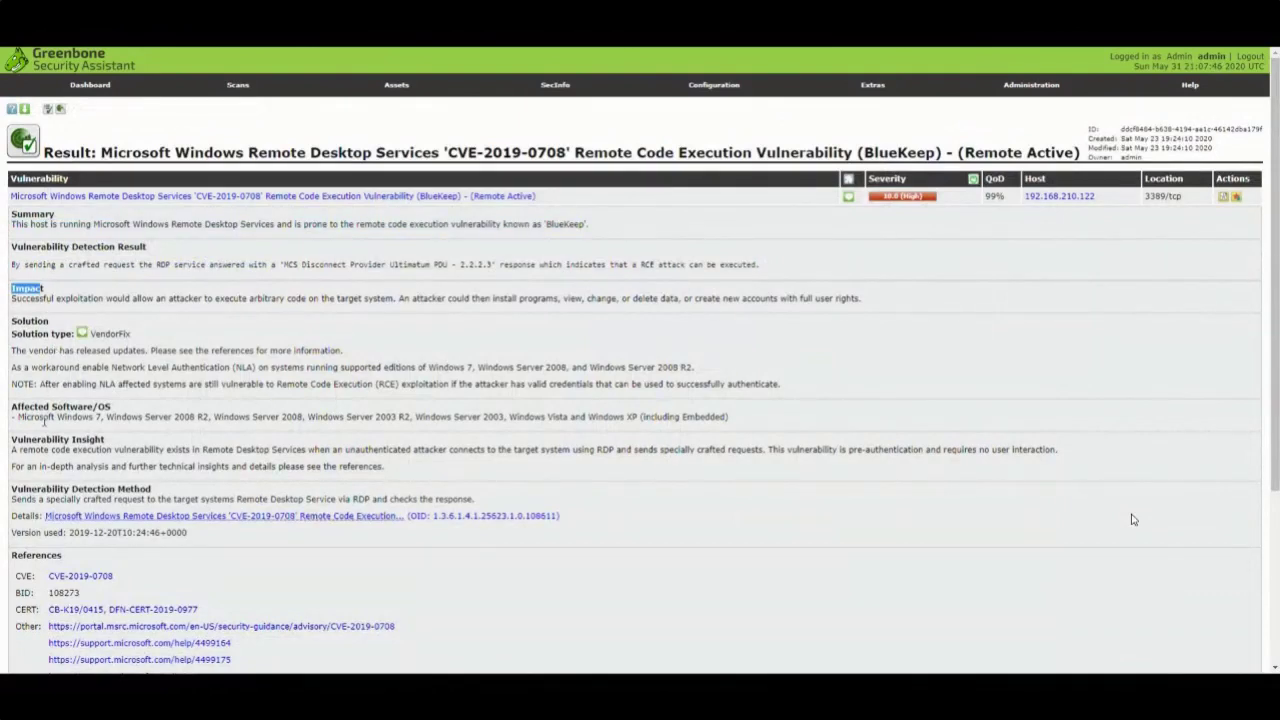
# - Examine the affected systems, solution type and references of the BlueKeep result, and return to the report's results list
pyautogui.moveTo(21, 418); pyautogui.dragTo(188, 420)
pyautogui.scroll(-2, 116, 440)
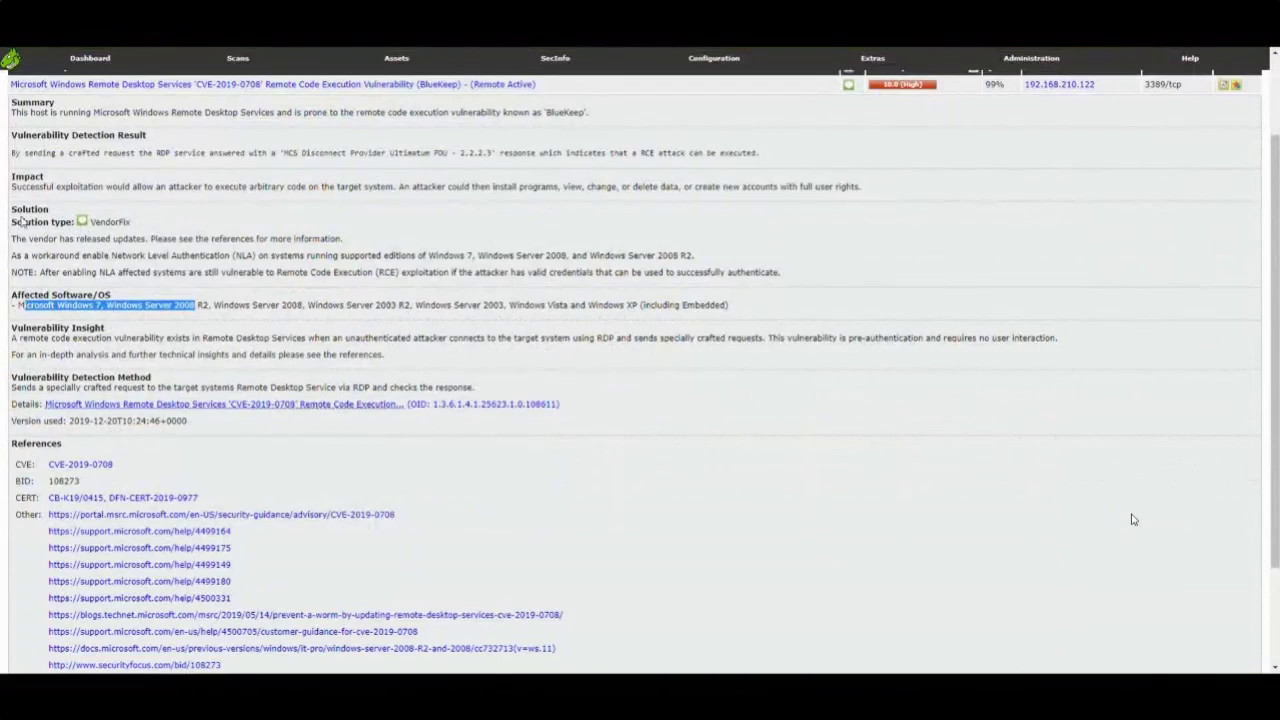
pyautogui.moveTo(12, 211); pyautogui.dragTo(121, 223)
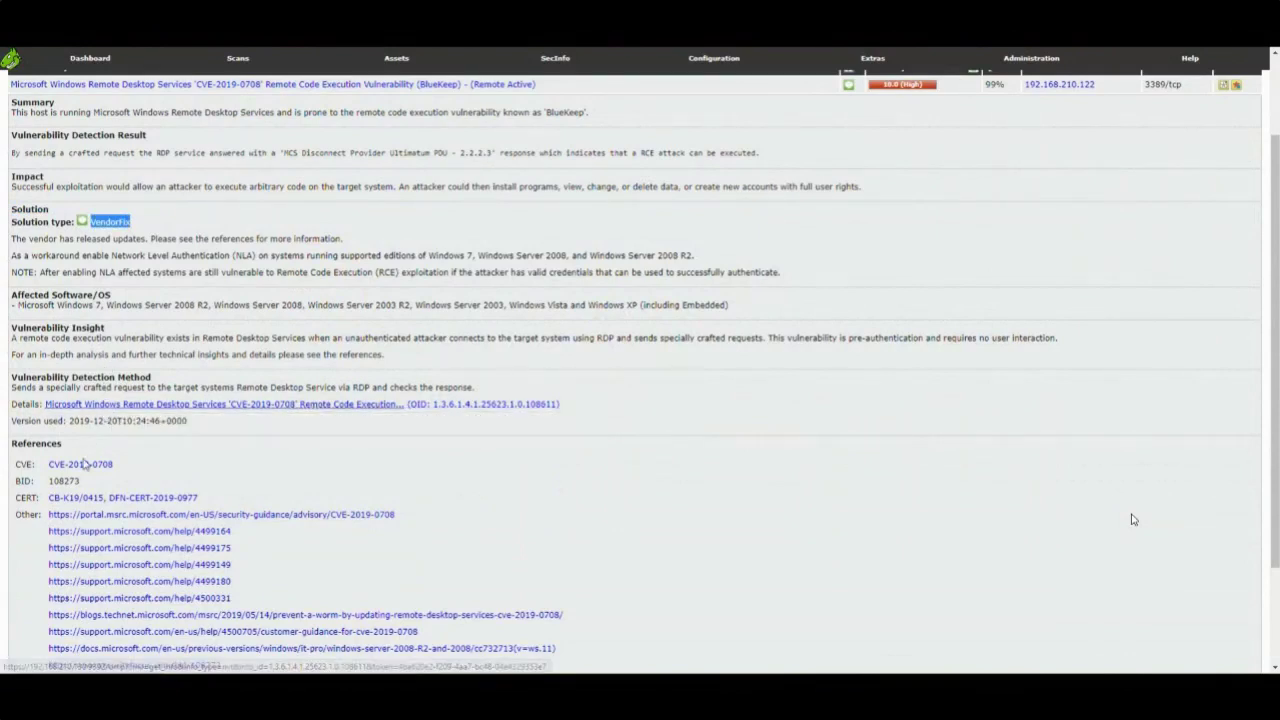
pyautogui.scroll(2, 1133, 519)
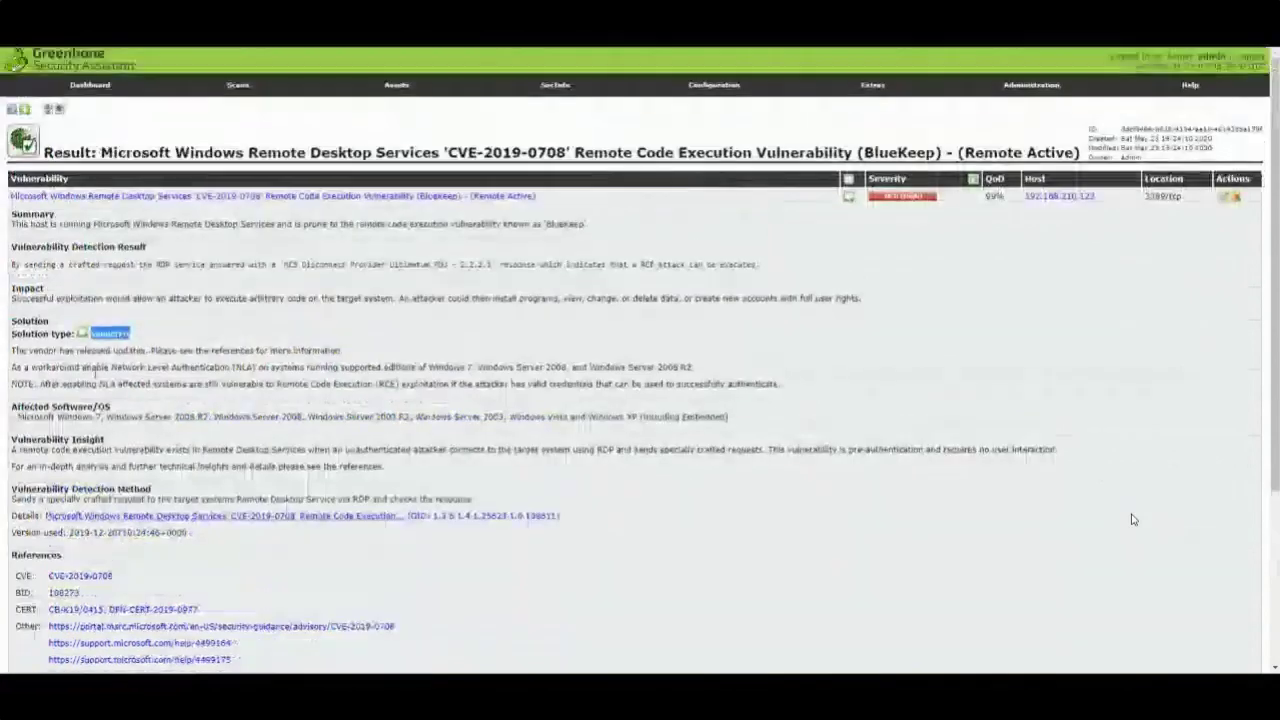
pyautogui.hotkey('alt', 'Left')
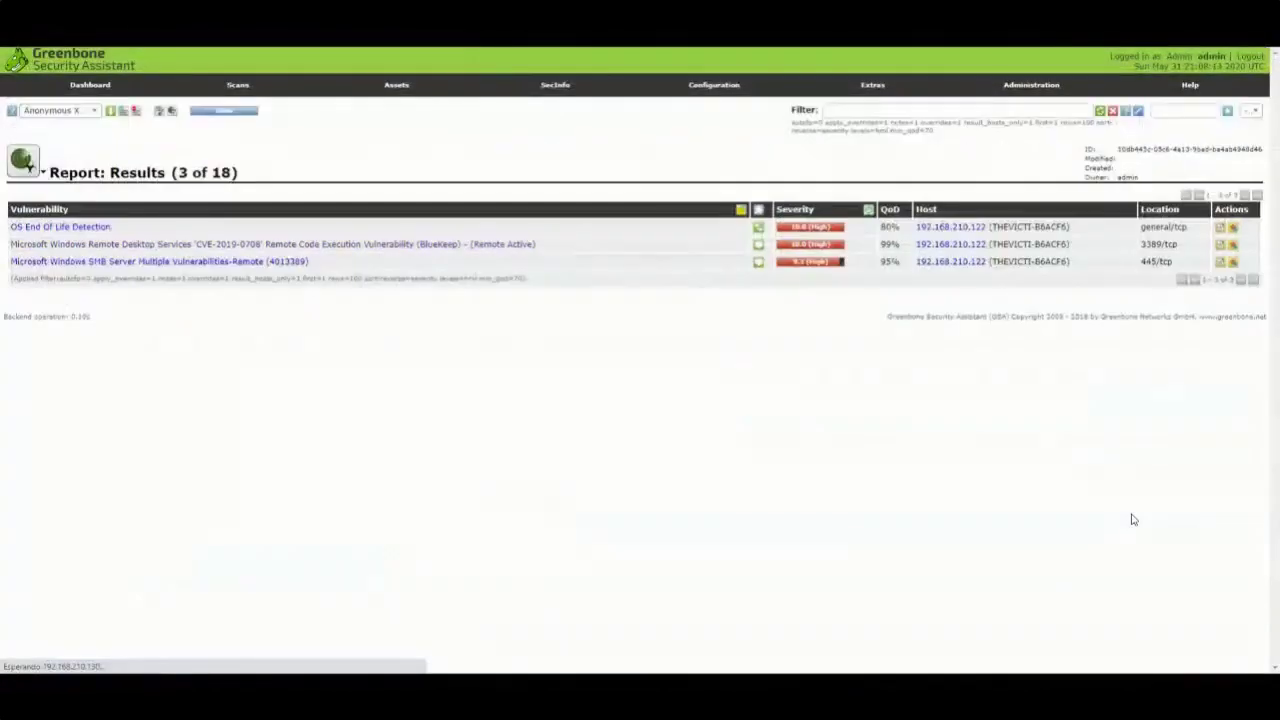
# - Download the Windows XP report results in the CSV Results format
pyautogui.click(89, 111)
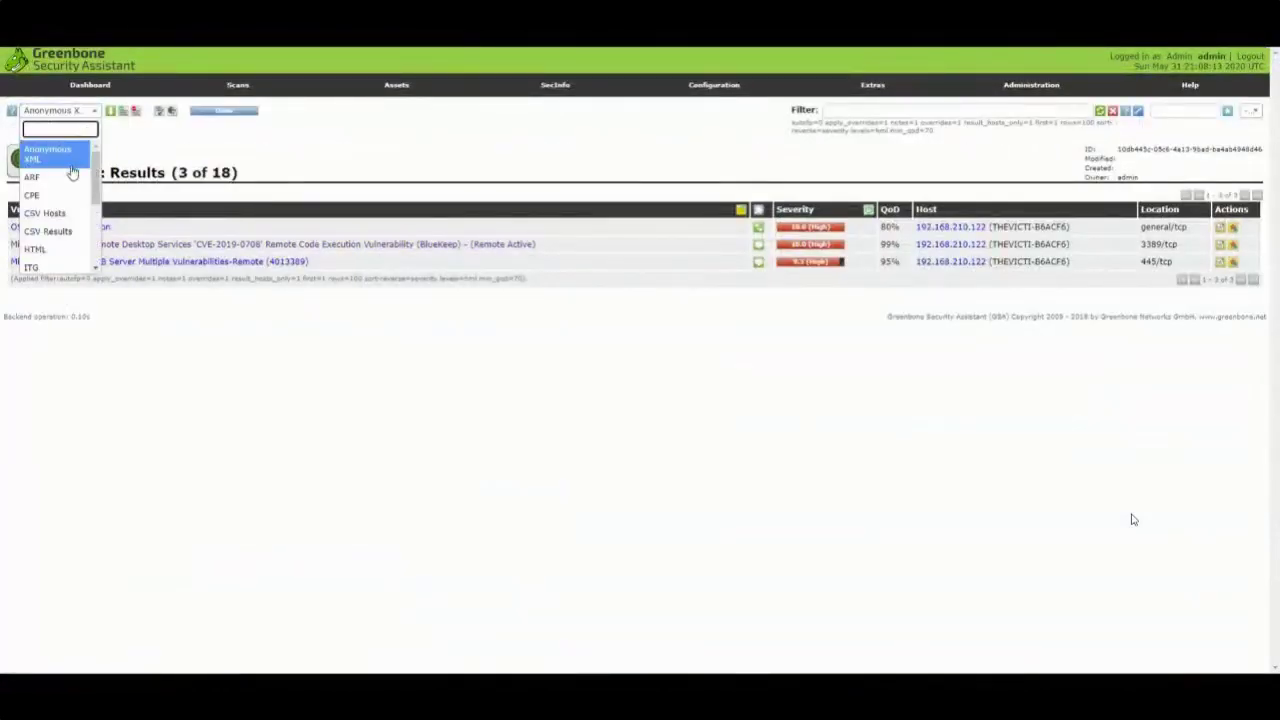
pyautogui.scroll(-1, 72, 185)
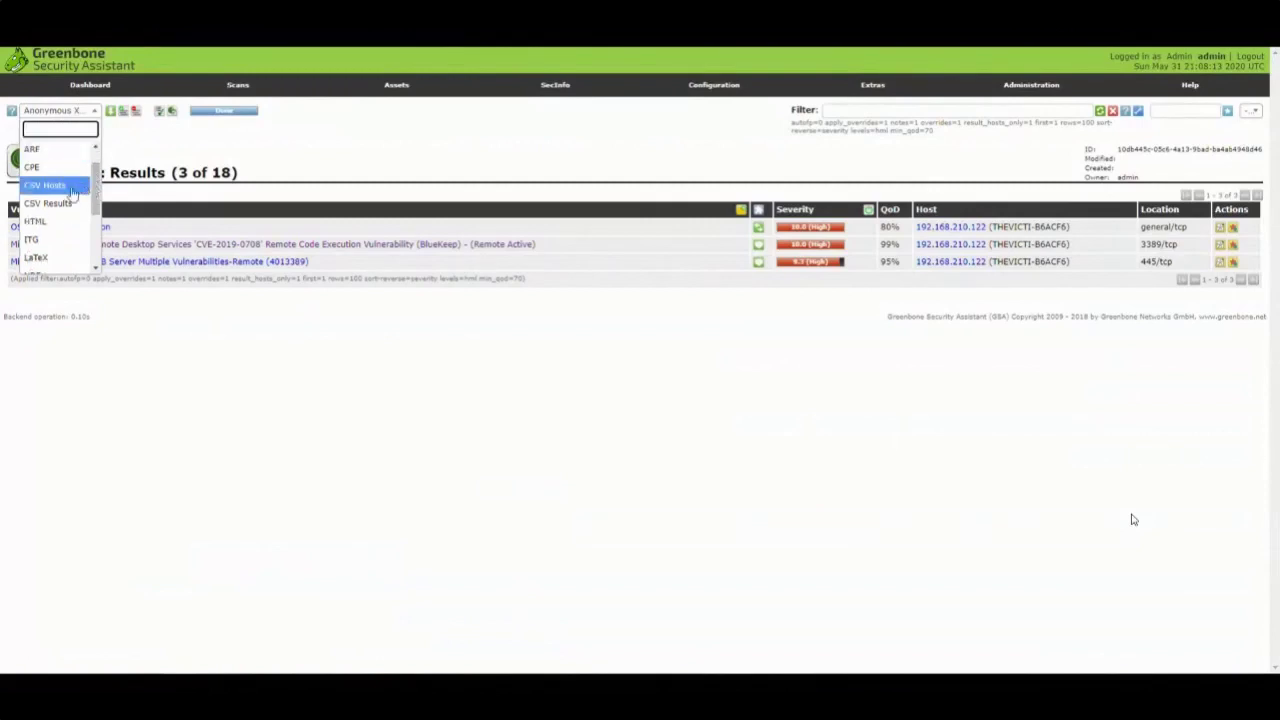
pyautogui.click(60, 204)
pyautogui.click(111, 113)
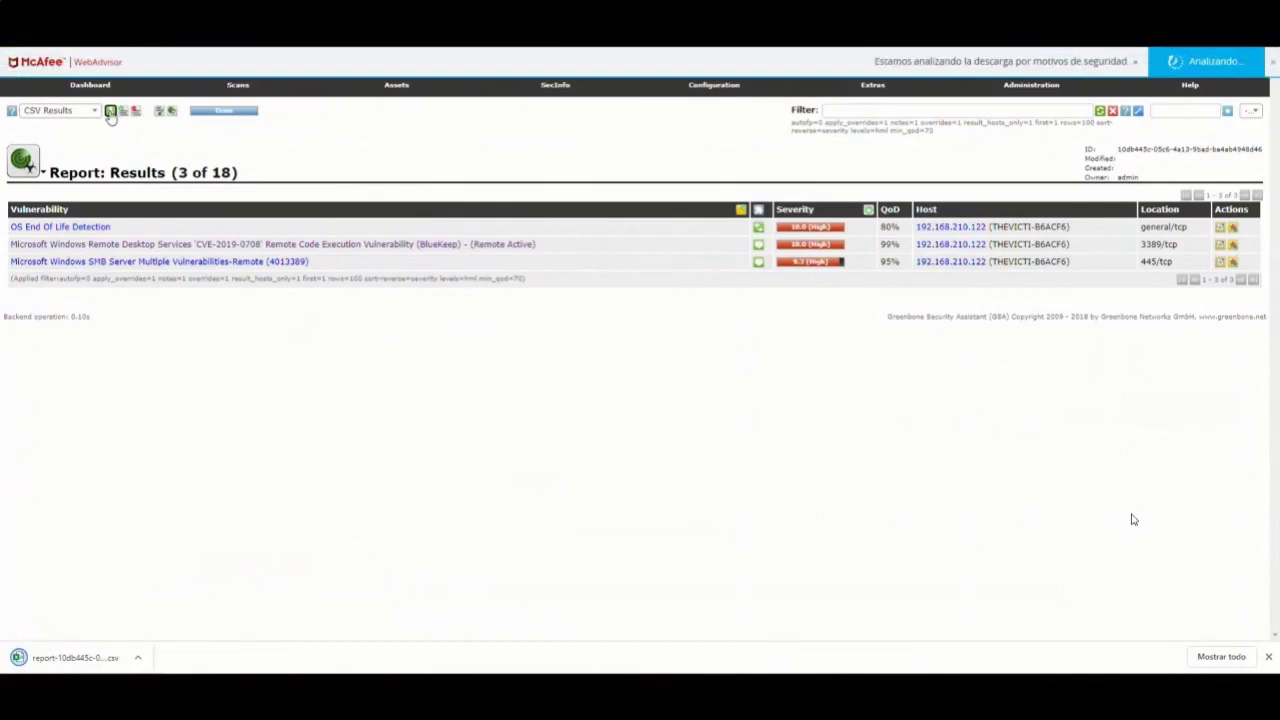
# - Download the same report in HTML format
pyautogui.click(92, 112)
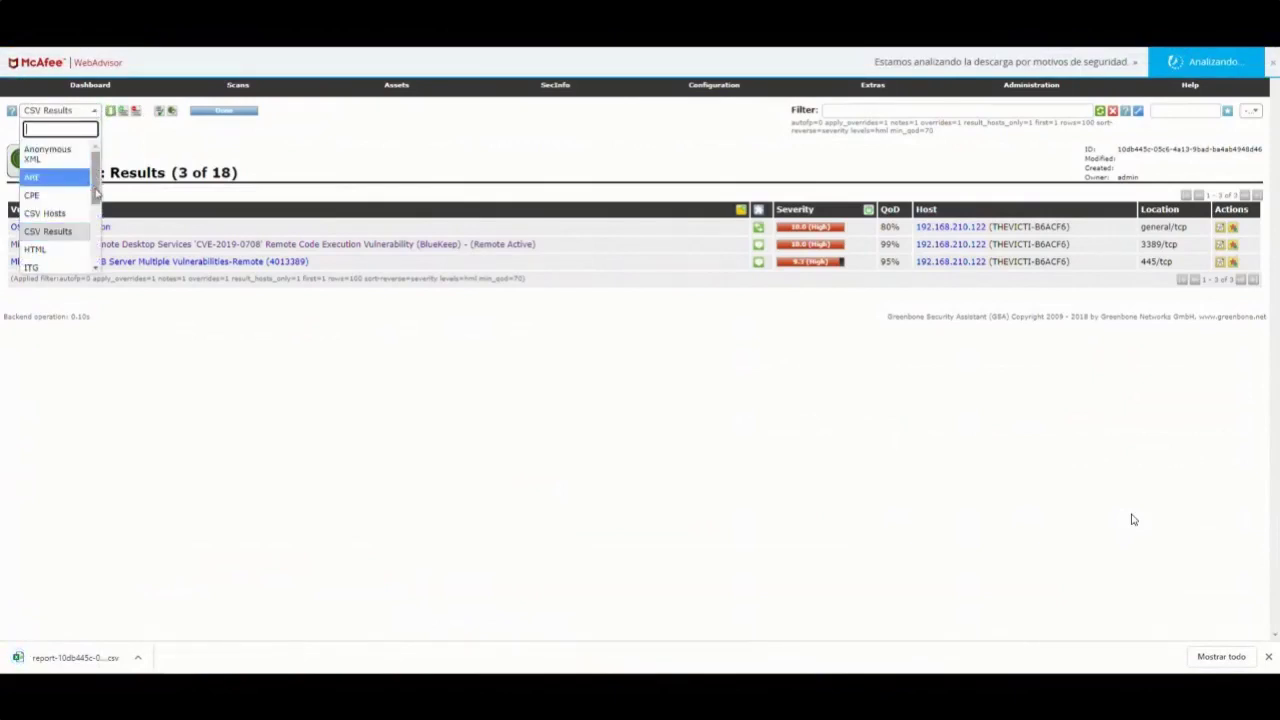
pyautogui.scroll(-2, 97, 192)
pyautogui.click(60, 200)
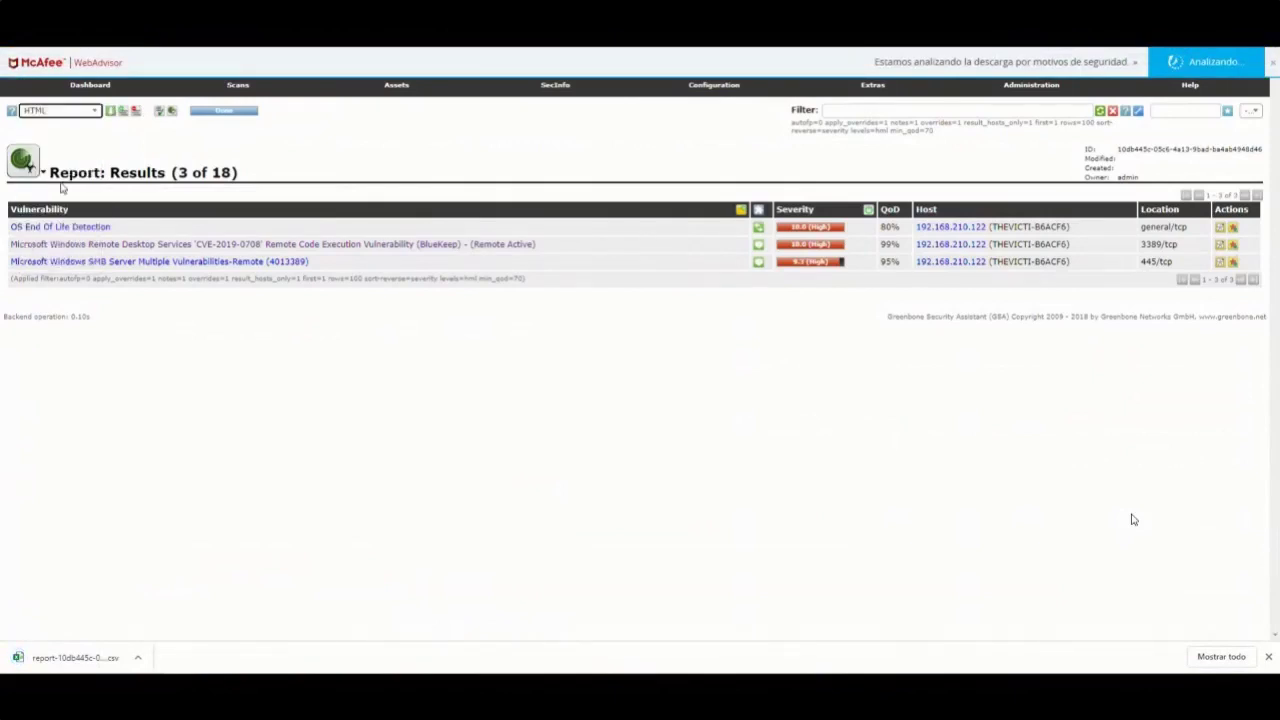
pyautogui.click(111, 112)
# - Download the report in PDF format and open it in Adobe Acrobat Reader
pyautogui.click(92, 112)
pyautogui.scroll(-3, 97, 225)
pyautogui.scroll(-1, 97, 225)
pyautogui.click(70, 200)
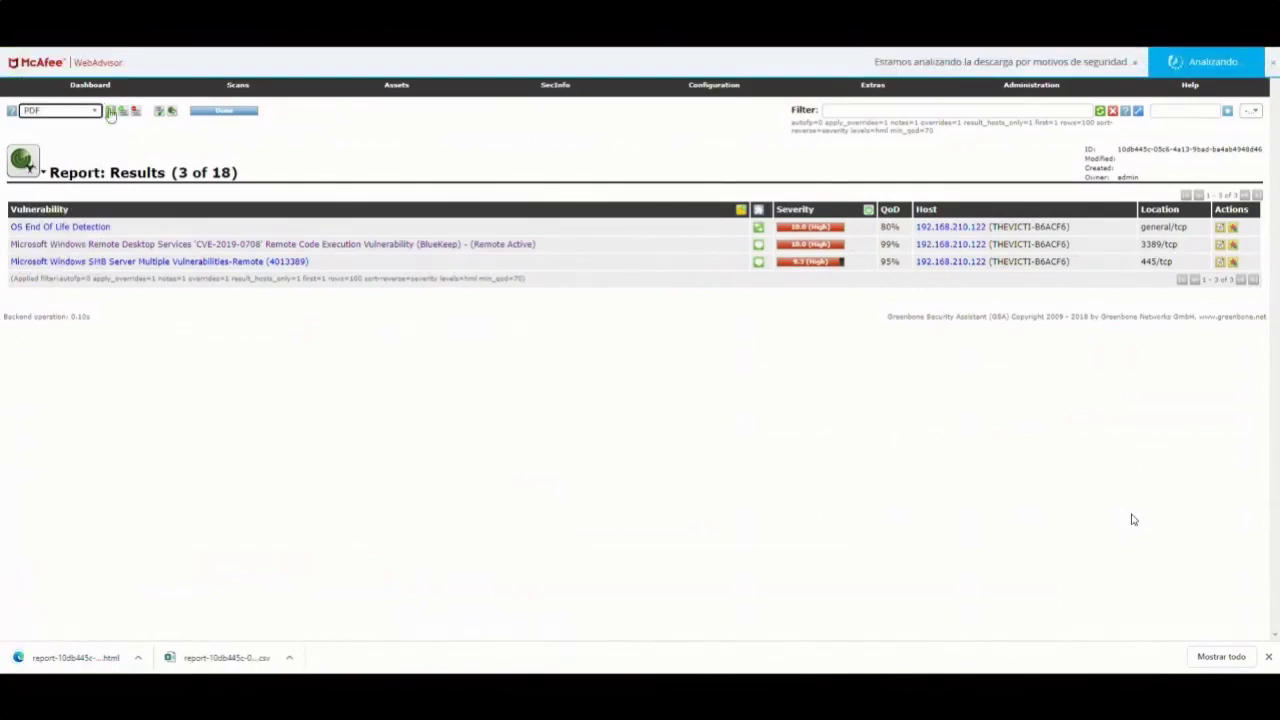
pyautogui.click(111, 112)
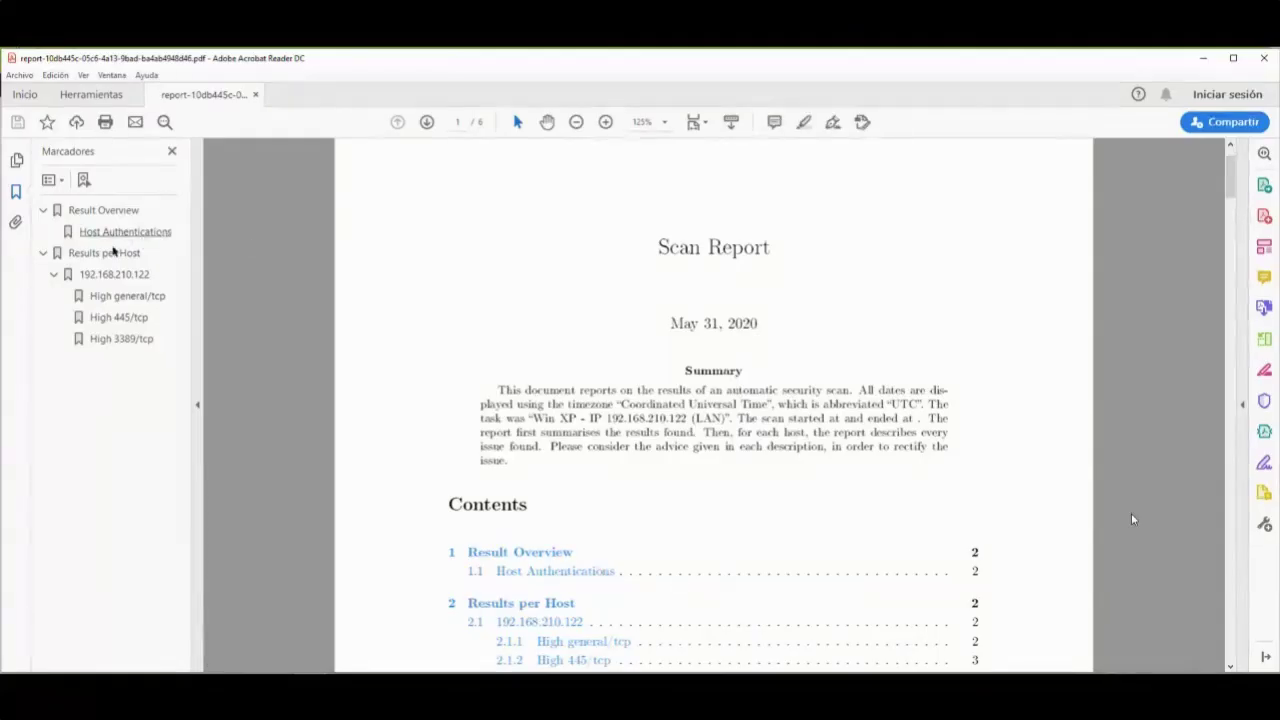
# - Check the Results per Host and Result Overview sections of the PDF report, and return to its first page
pyautogui.click(50, 259)
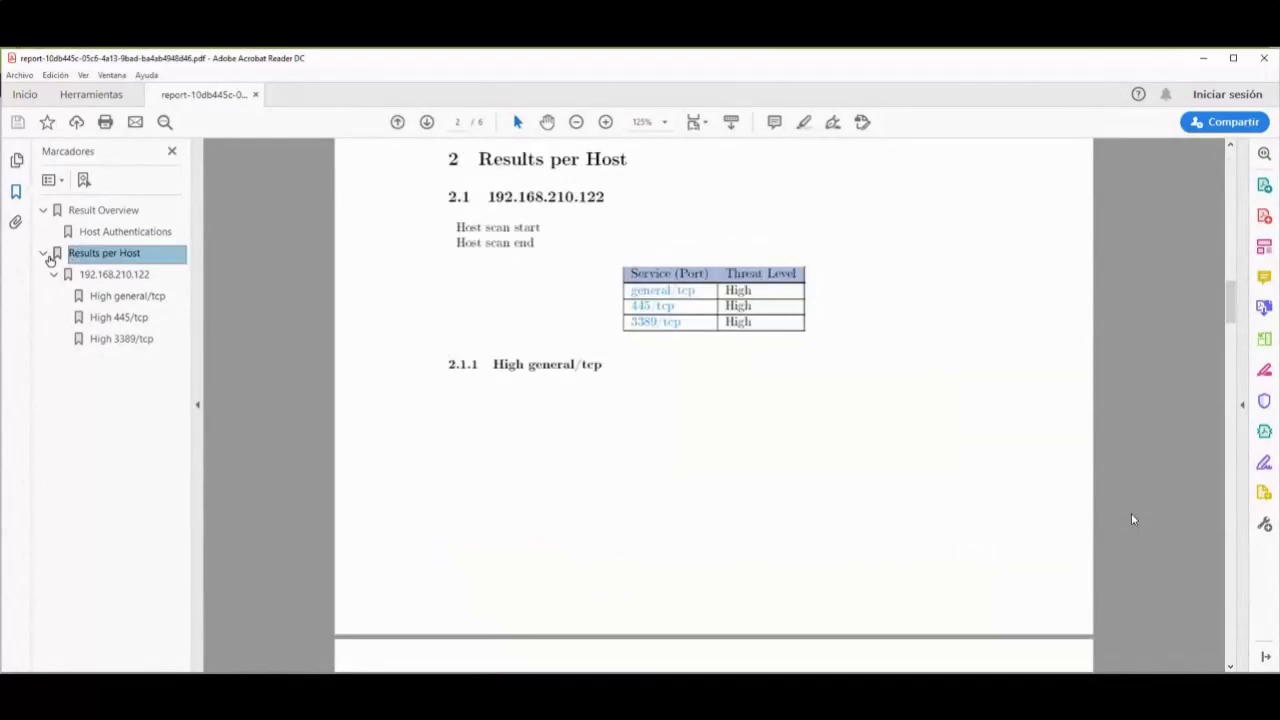
pyautogui.click(114, 238)
pyautogui.click(103, 211)
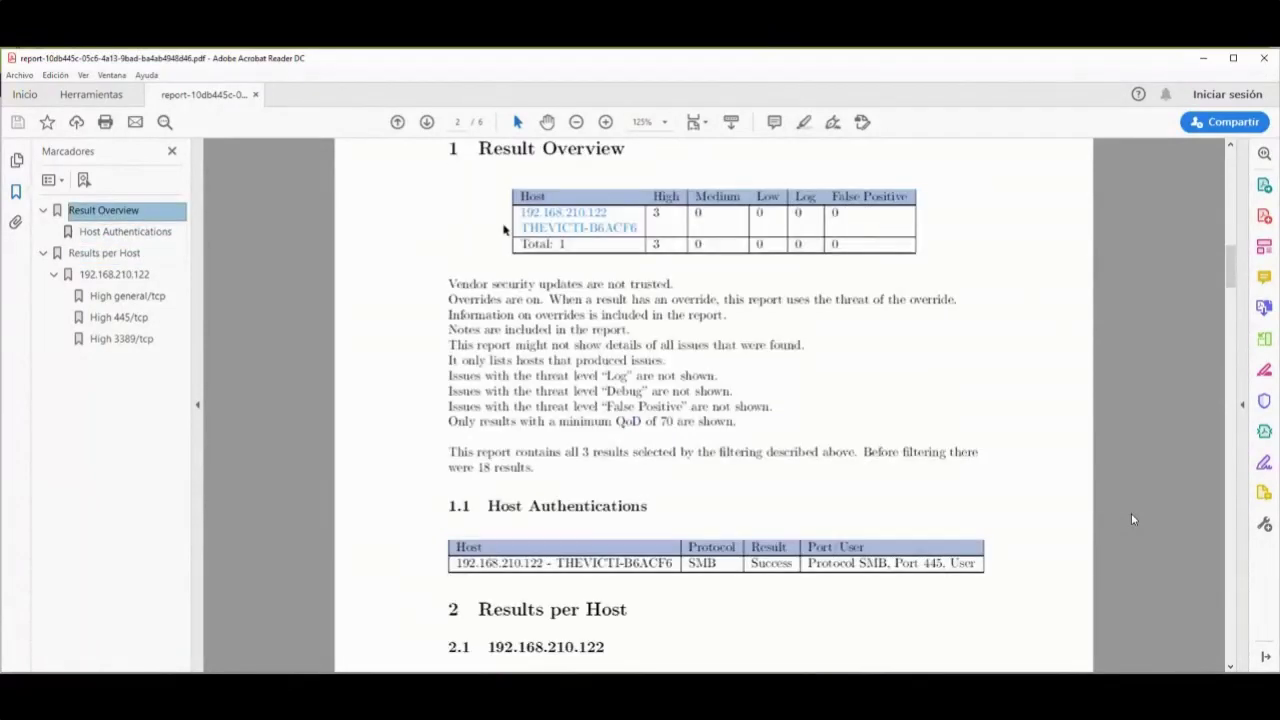
pyautogui.scroll(5, 638, 243)
pyautogui.scroll(6, 638, 243)
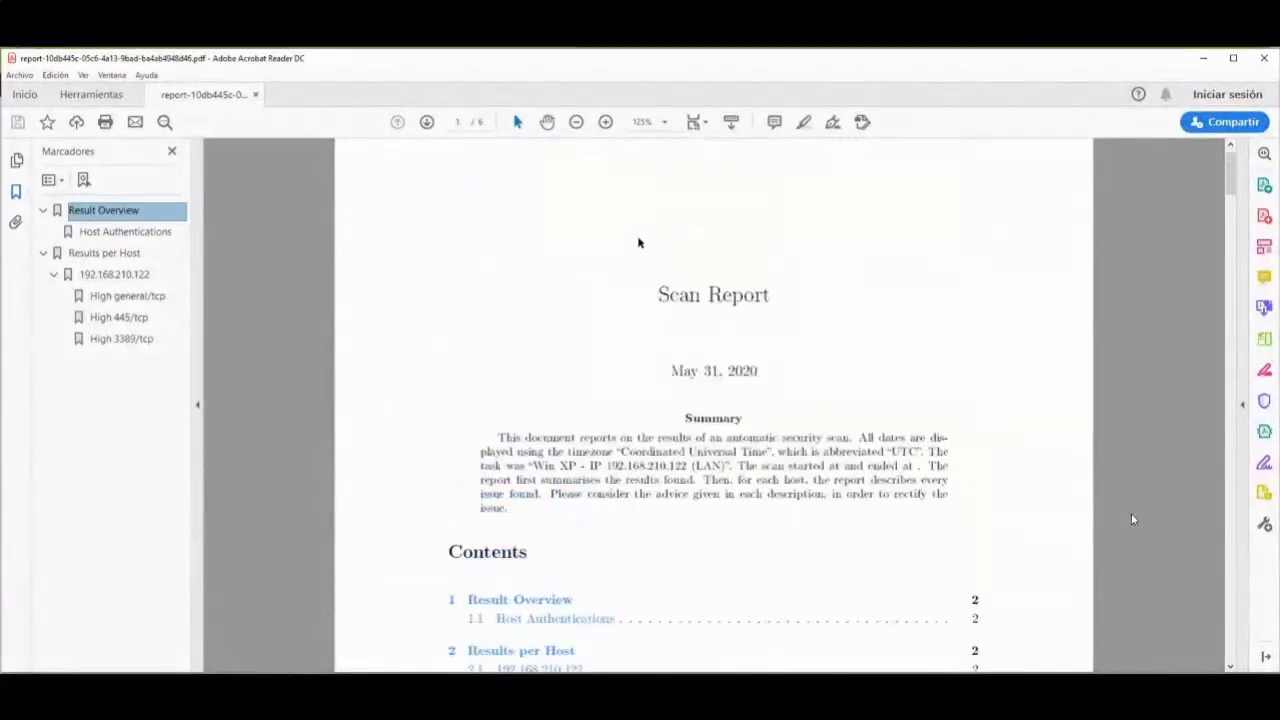
# - Read through the PDF report's host authentications and vulnerability findings down to the last page
pyautogui.scroll(-6, 638, 243)
pyautogui.scroll(-10, 638, 237)
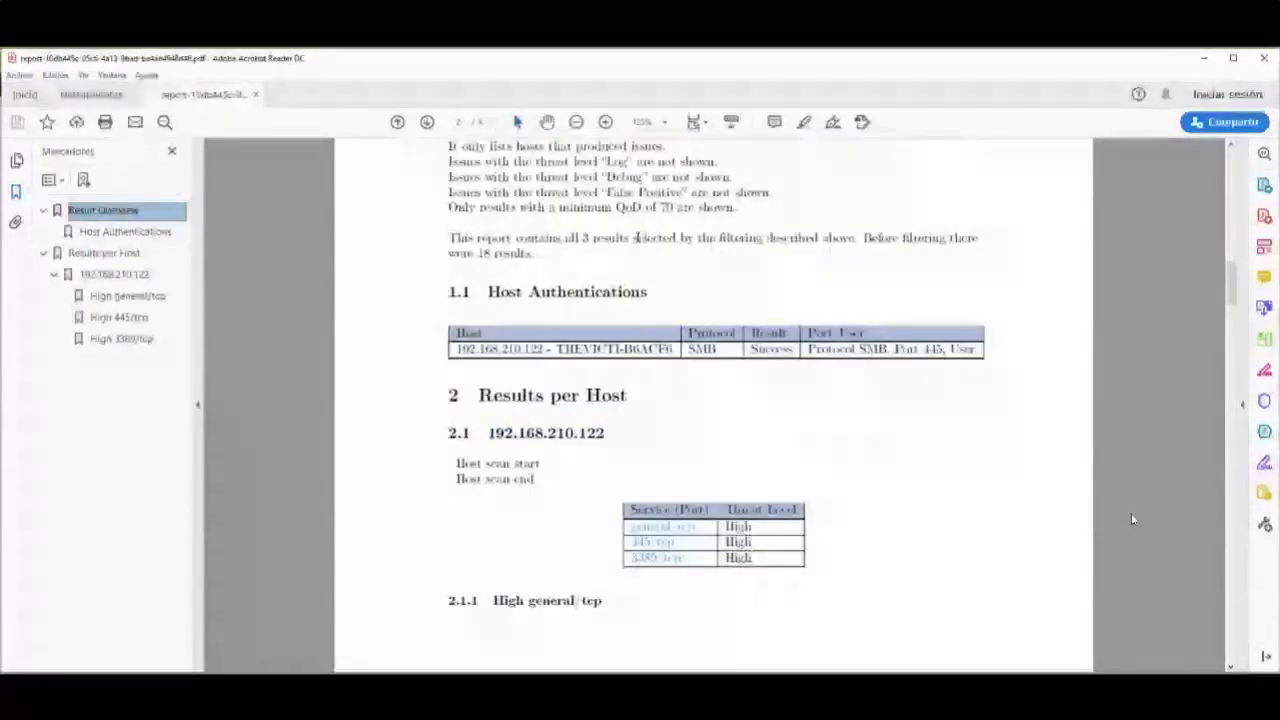
pyautogui.scroll(-8, 636, 240)
pyautogui.scroll(-10, 638, 243)
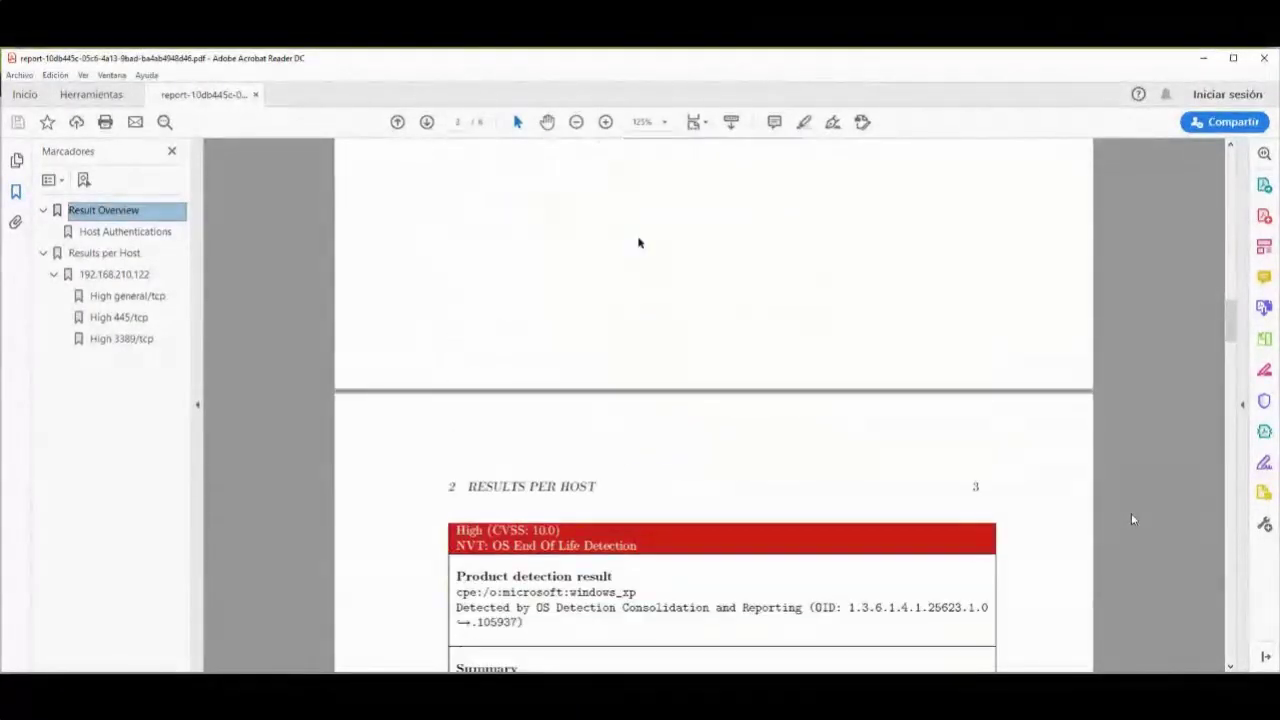
pyautogui.scroll(-10, 638, 238)
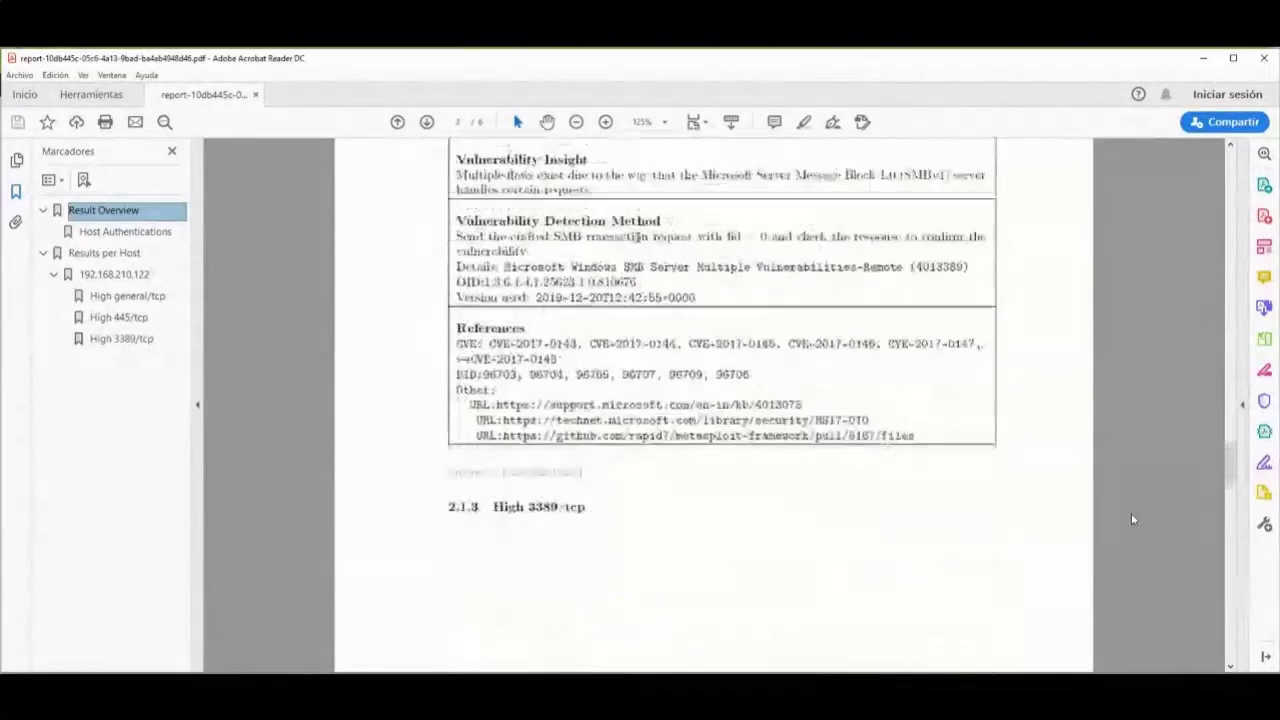
pyautogui.scroll(-15, 637, 238)
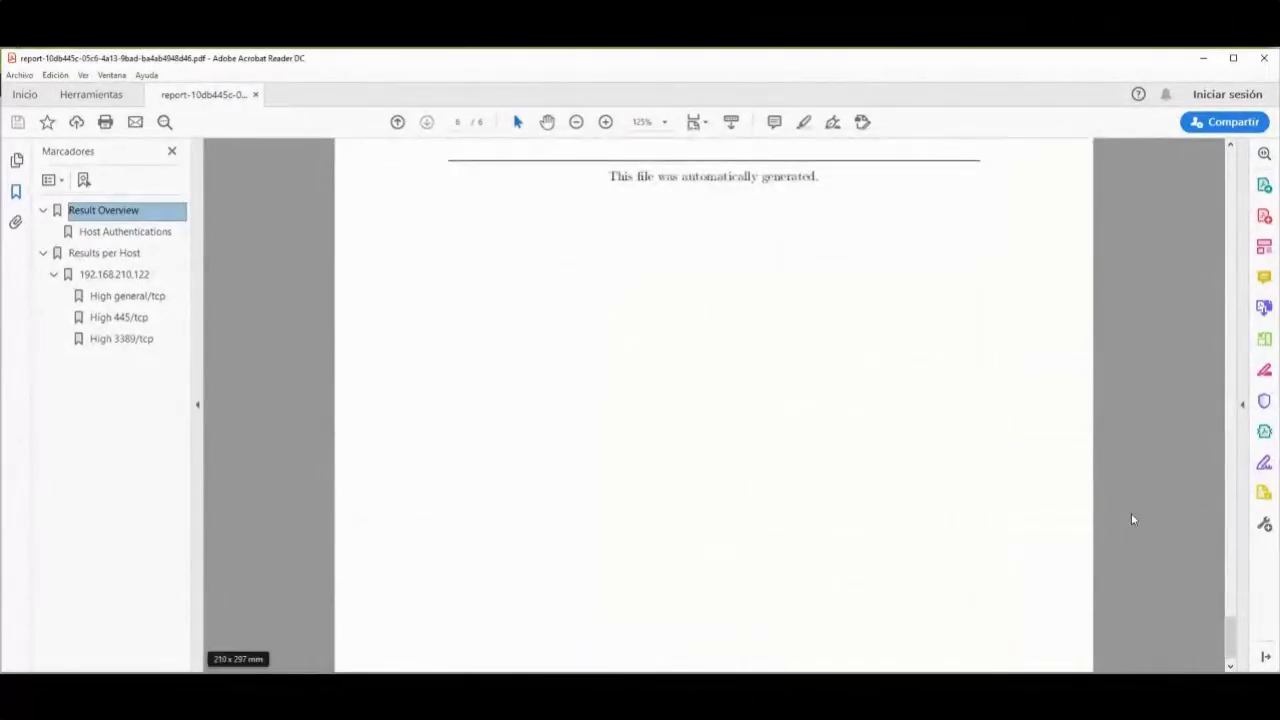
# - Switch to the HTML report in the browser and check its file path and host summary
pyautogui.hotkey('alt', 'Tab')
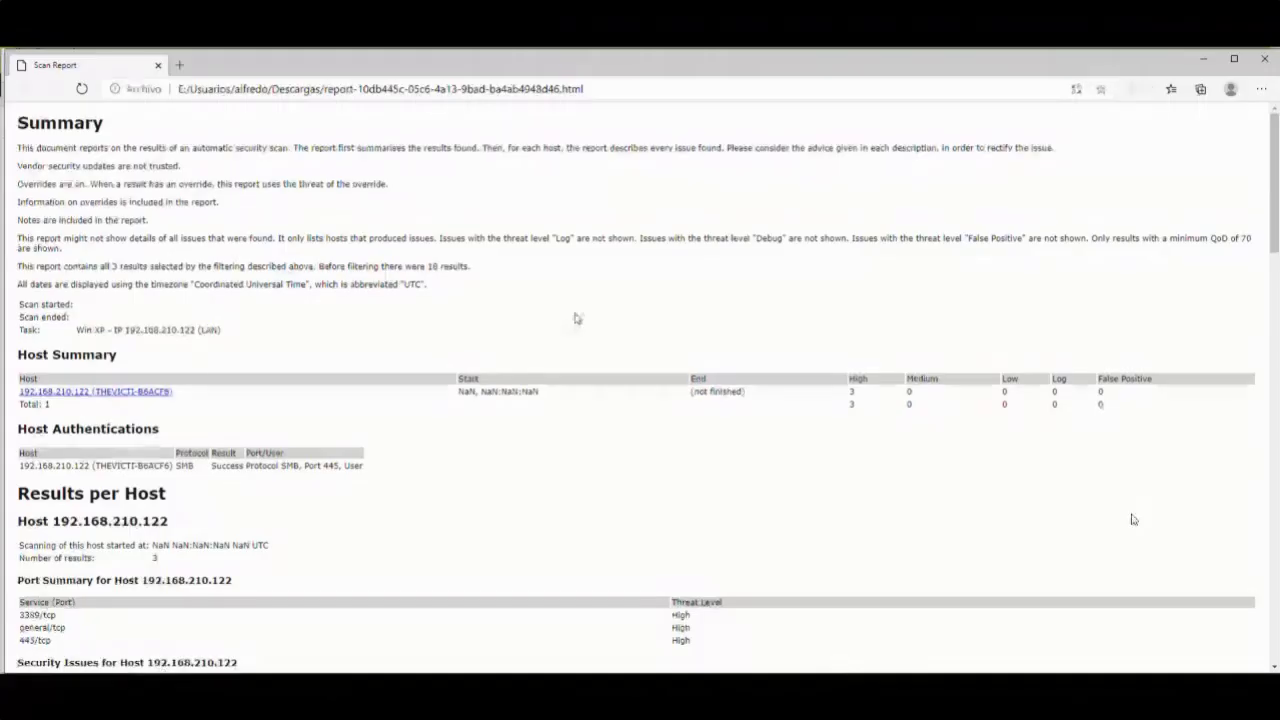
pyautogui.scroll(-3, 1133, 519)
pyautogui.click(215, 90)
pyautogui.click(268, 178)
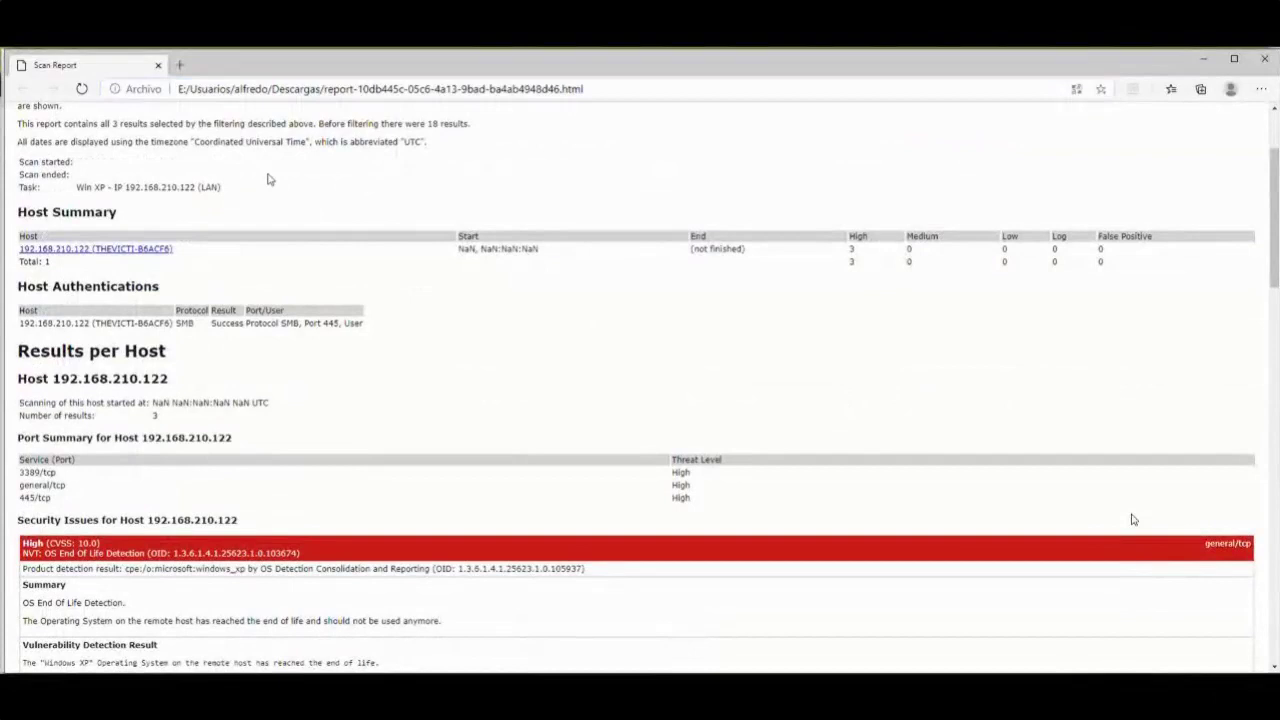
pyautogui.click(597, 89)
pyautogui.click(597, 89)
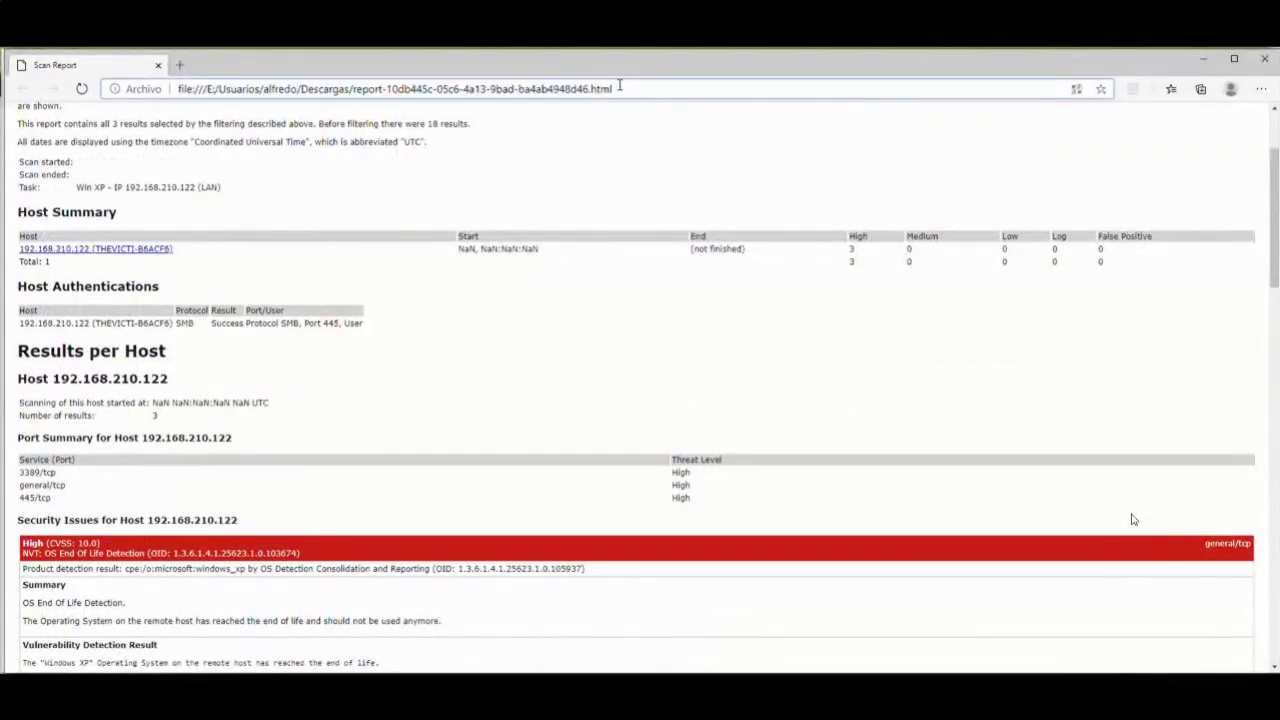
pyautogui.click(600, 168)
# - Examine the HTML report's port summary and security issues for host 192.168.210.122, including the BlueKeep entry
pyautogui.scroll(-1, 603, 182)
pyautogui.scroll(1, 591, 180)
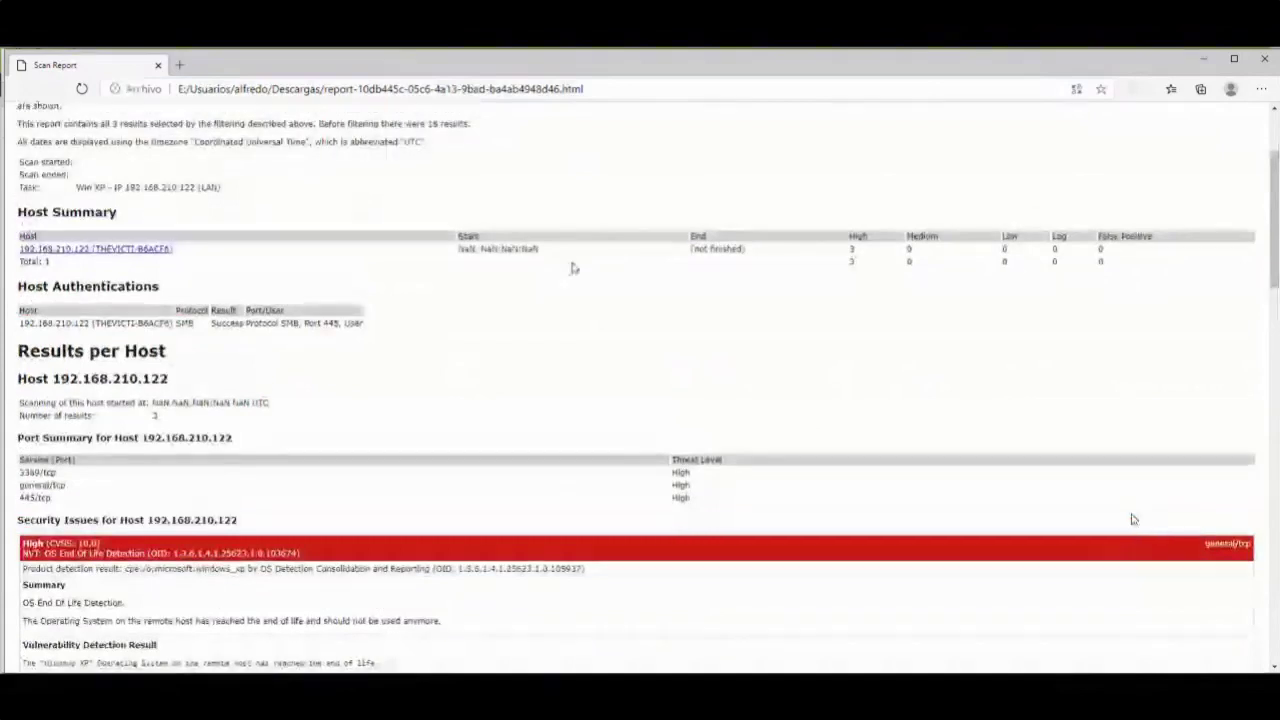
pyautogui.scroll(-1, 750, 300)
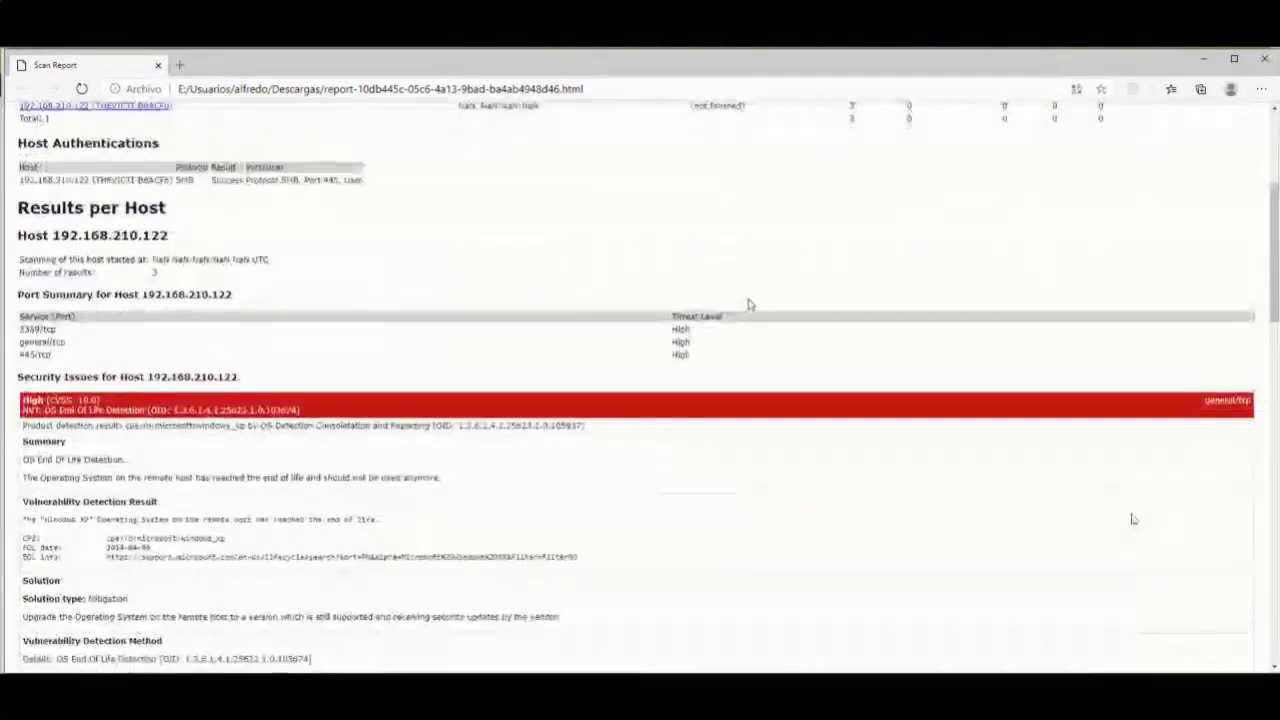
pyautogui.scroll(-1, 750, 304)
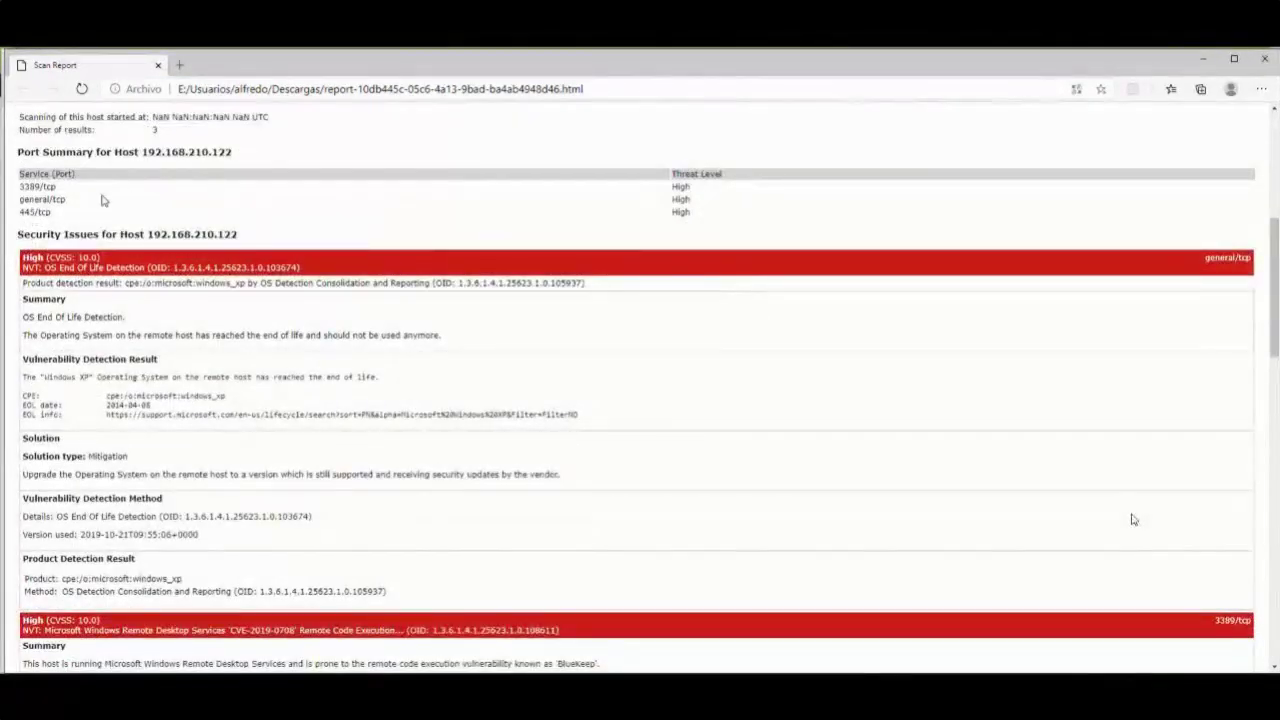
pyautogui.scroll(-7, 175, 300)
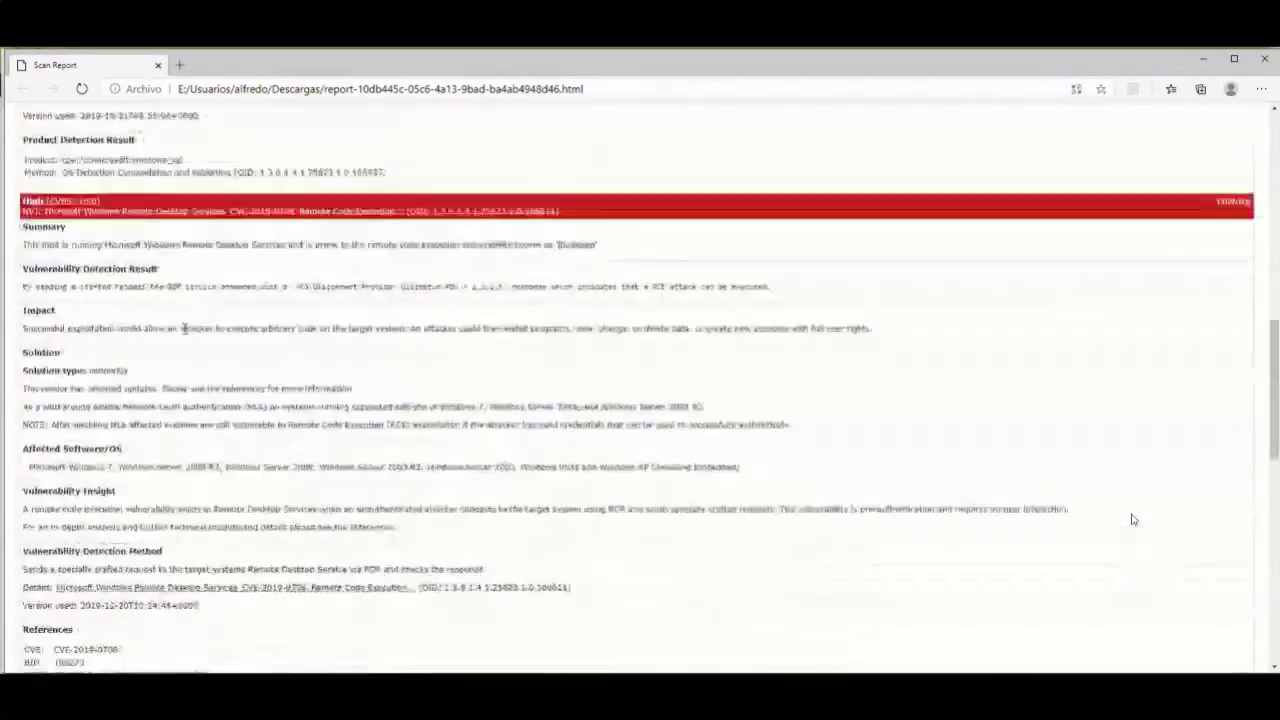
pyautogui.scroll(-4, 185, 335)
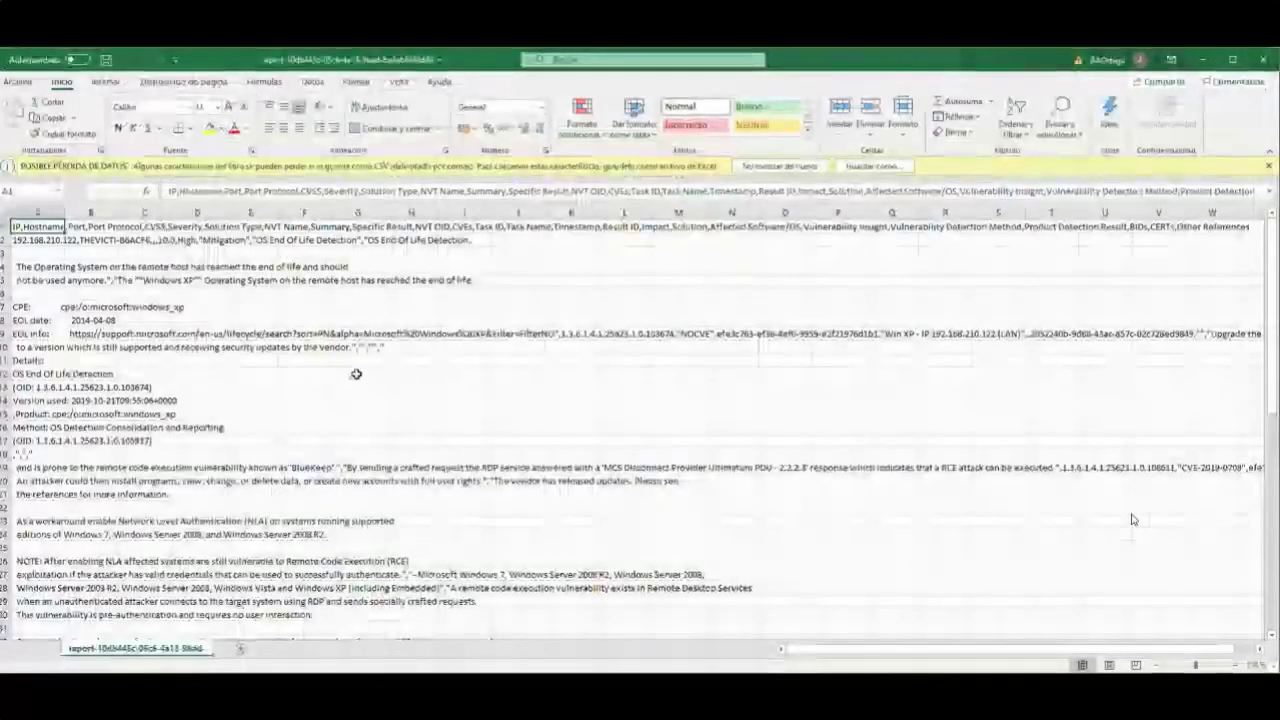
# - Look over the CSV report in Excel and minimize it, and start the last demo from the DEMO slide
pyautogui.click(355, 374)
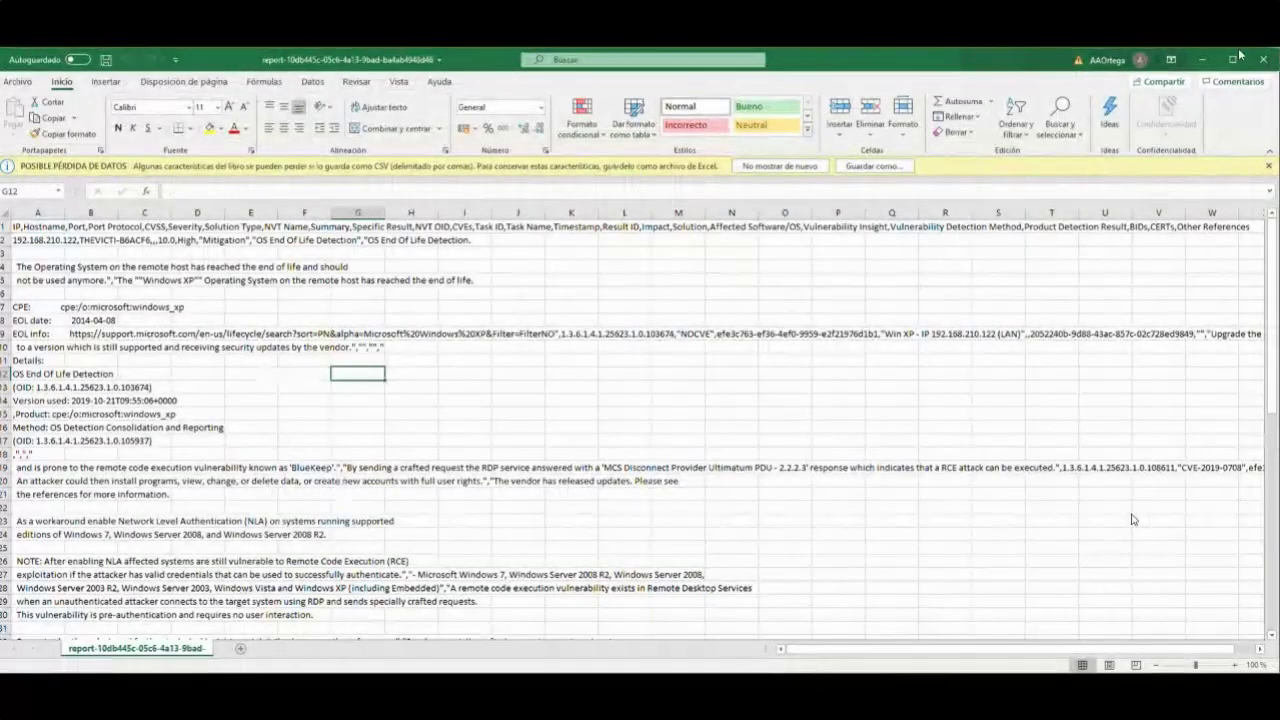
pyautogui.click(1202, 62)
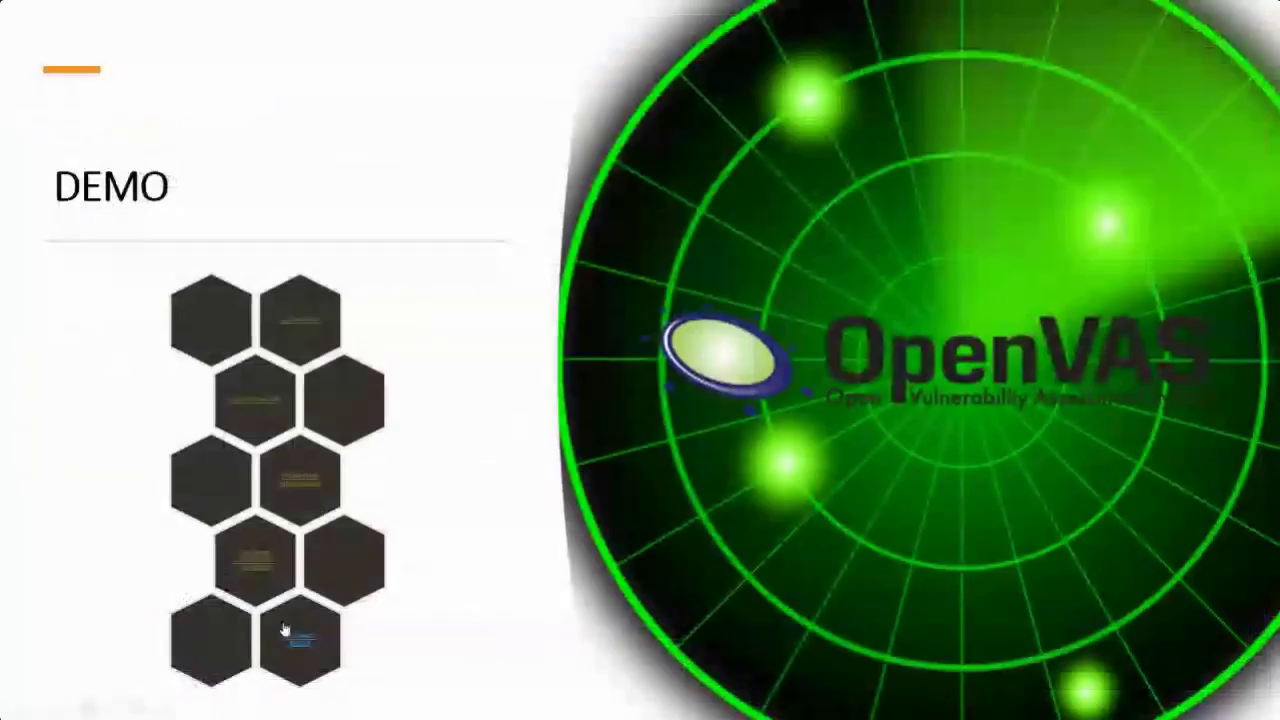
pyautogui.click(297, 640)
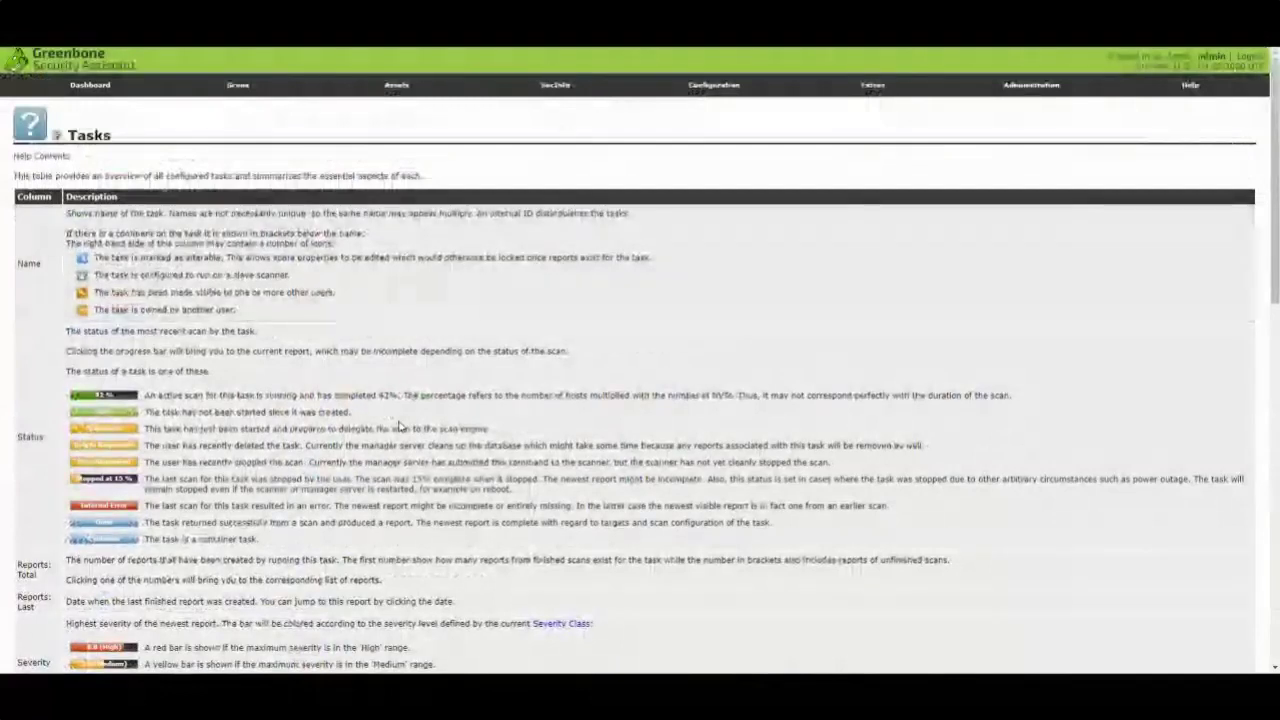
# - Close the finished 5_OS_Hosts_Ayuda demo video and advance the presentation to the next slide
pyautogui.doubleClick(398, 427)
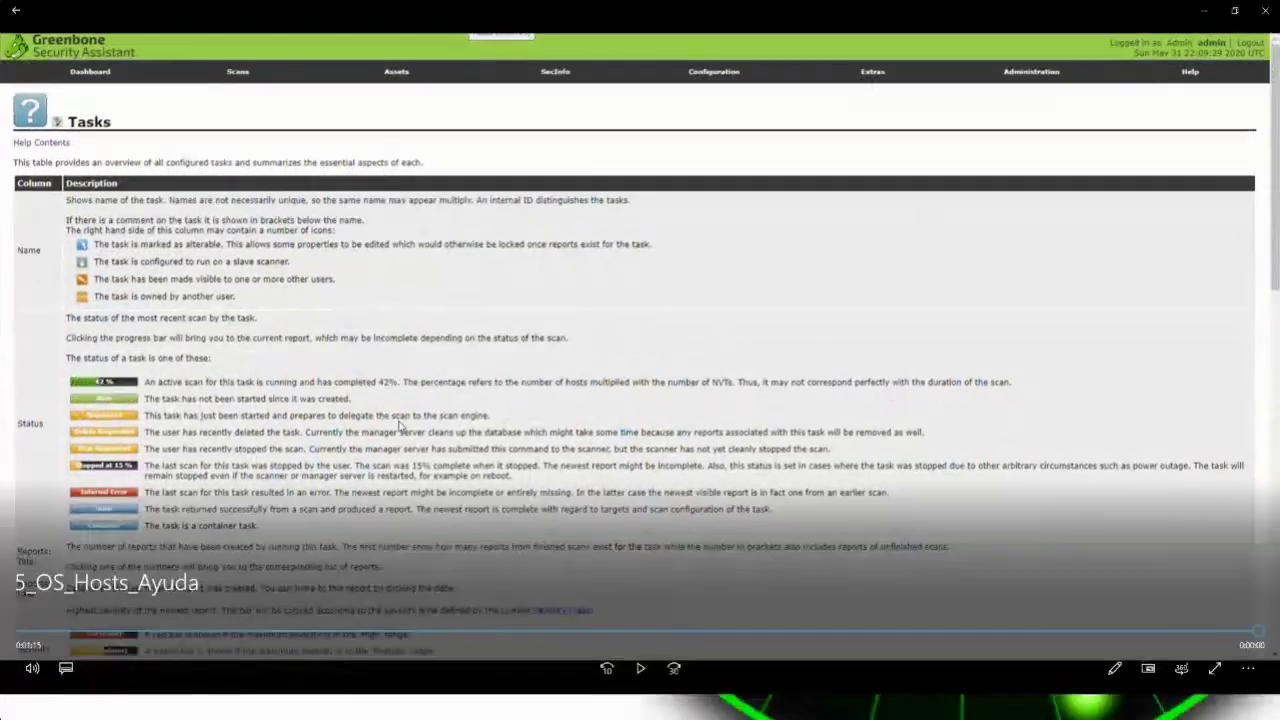
pyautogui.click(1260, 18)
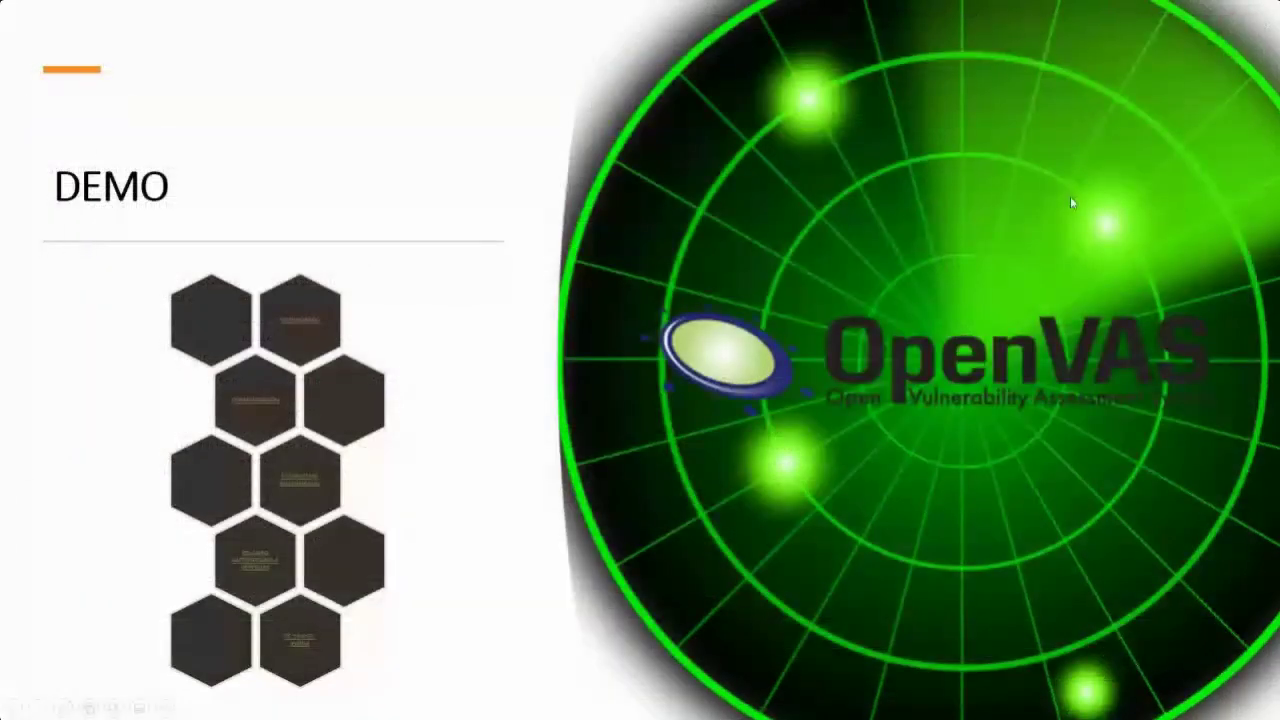
pyautogui.press('Right')
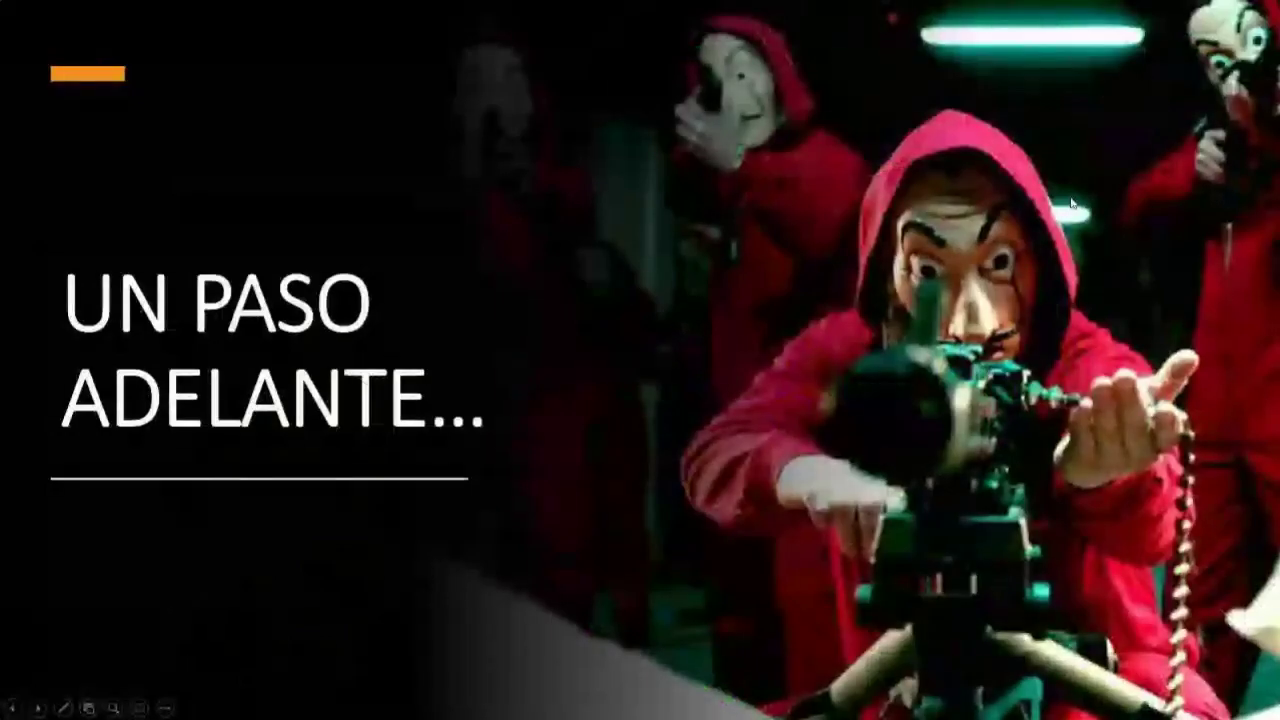